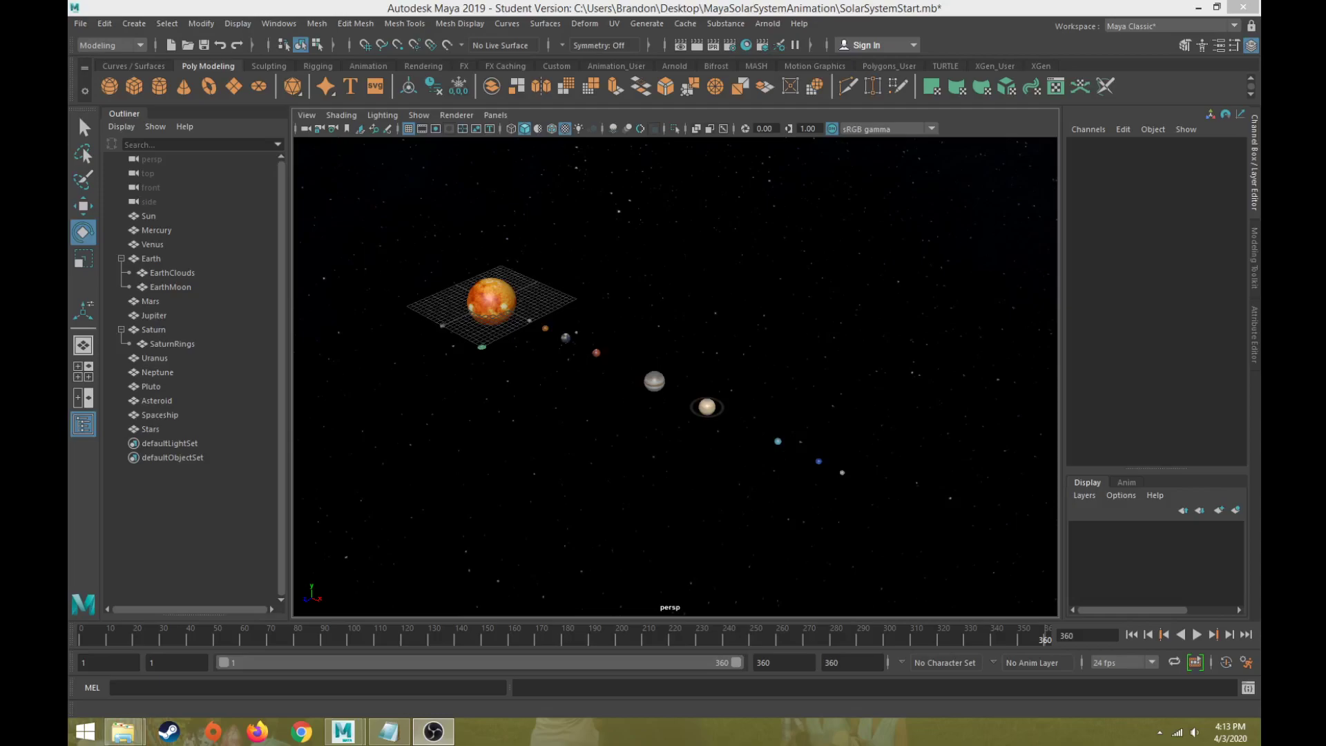
# Preview the animation backwards, recentre the view on the Sun and grid, then stop playback.
pyautogui.click(1182, 635)
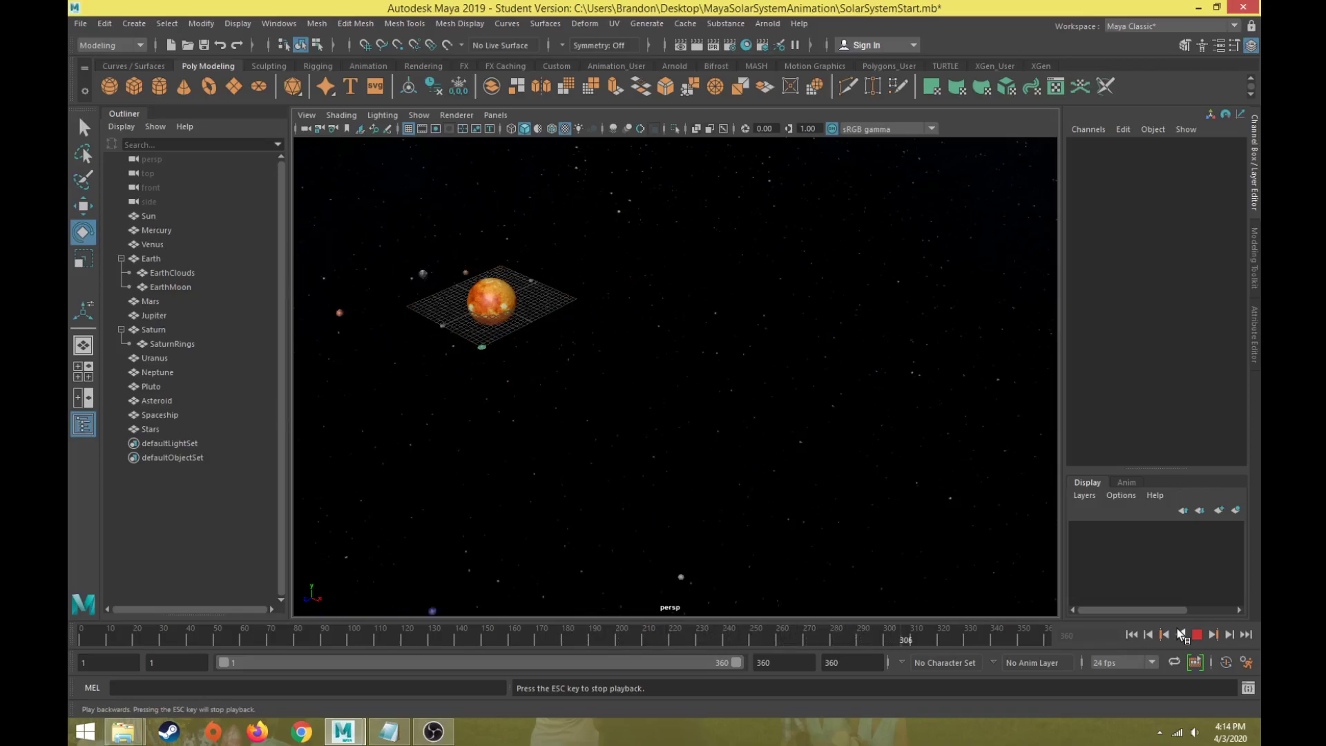
pyautogui.scroll(5, 567, 391)
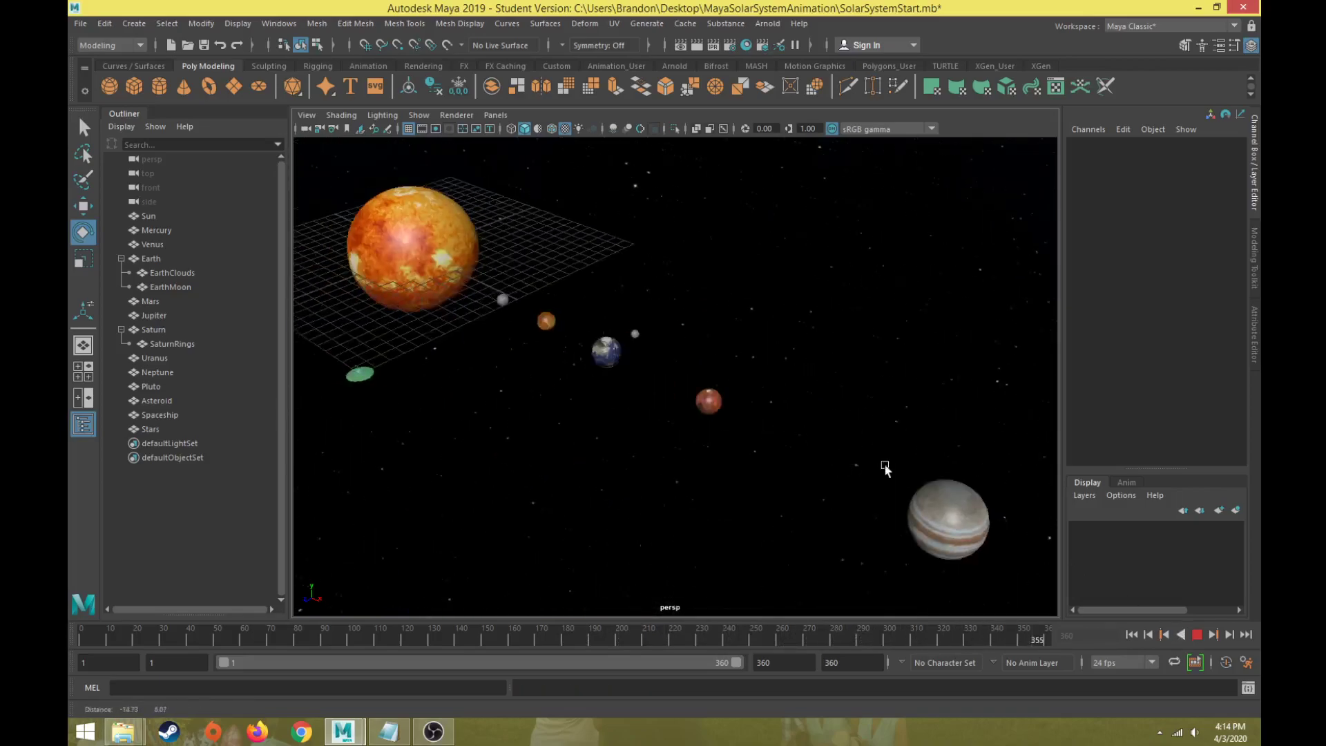
pyautogui.keyDown('alt'); pyautogui.moveTo(885, 469); pyautogui.dragTo(844, 453); pyautogui.keyUp('alt')
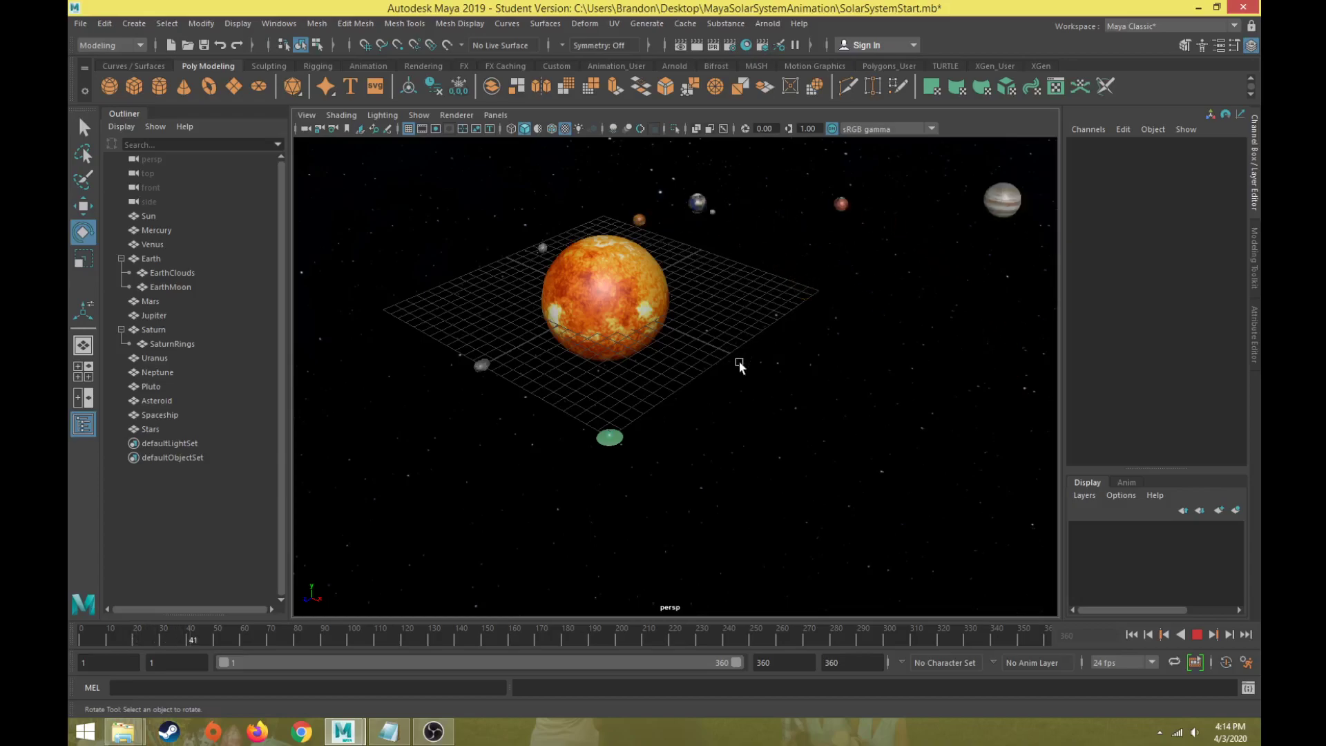
pyautogui.scroll(-3, 757, 491)
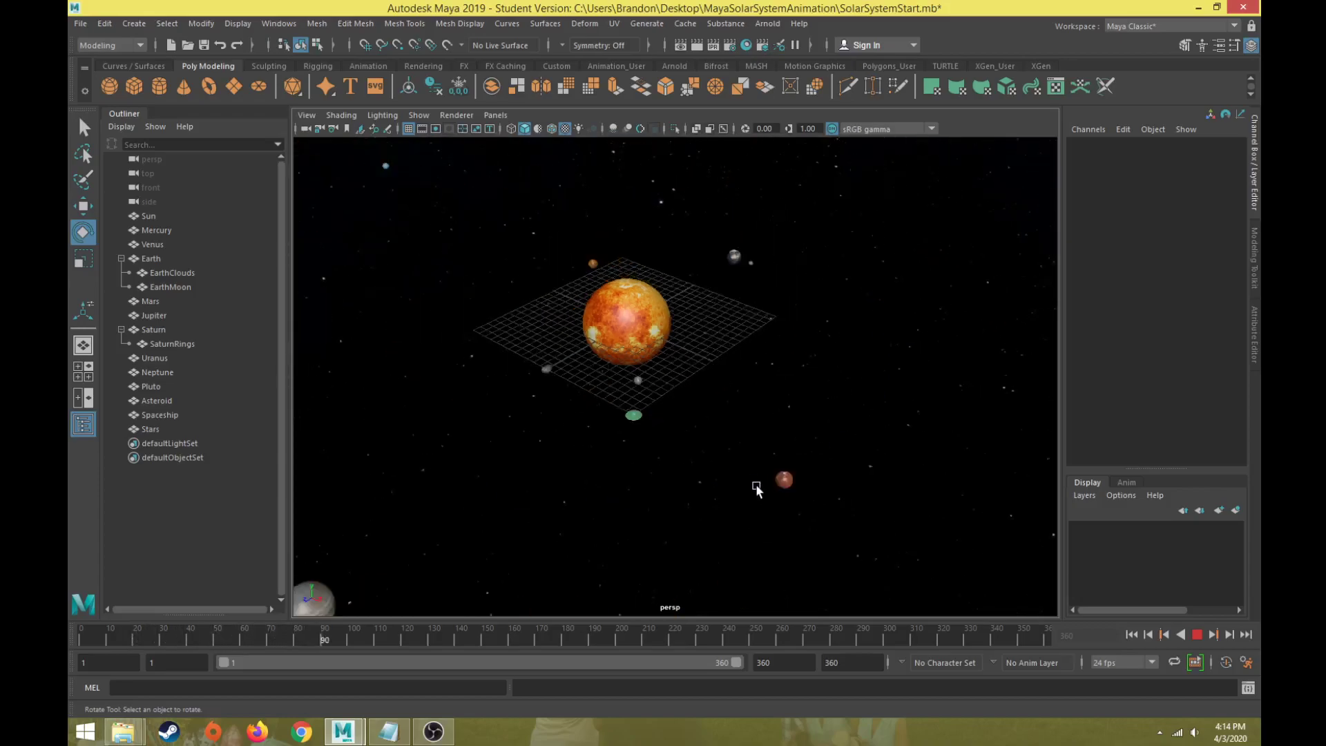
pyautogui.scroll(-3, 757, 491)
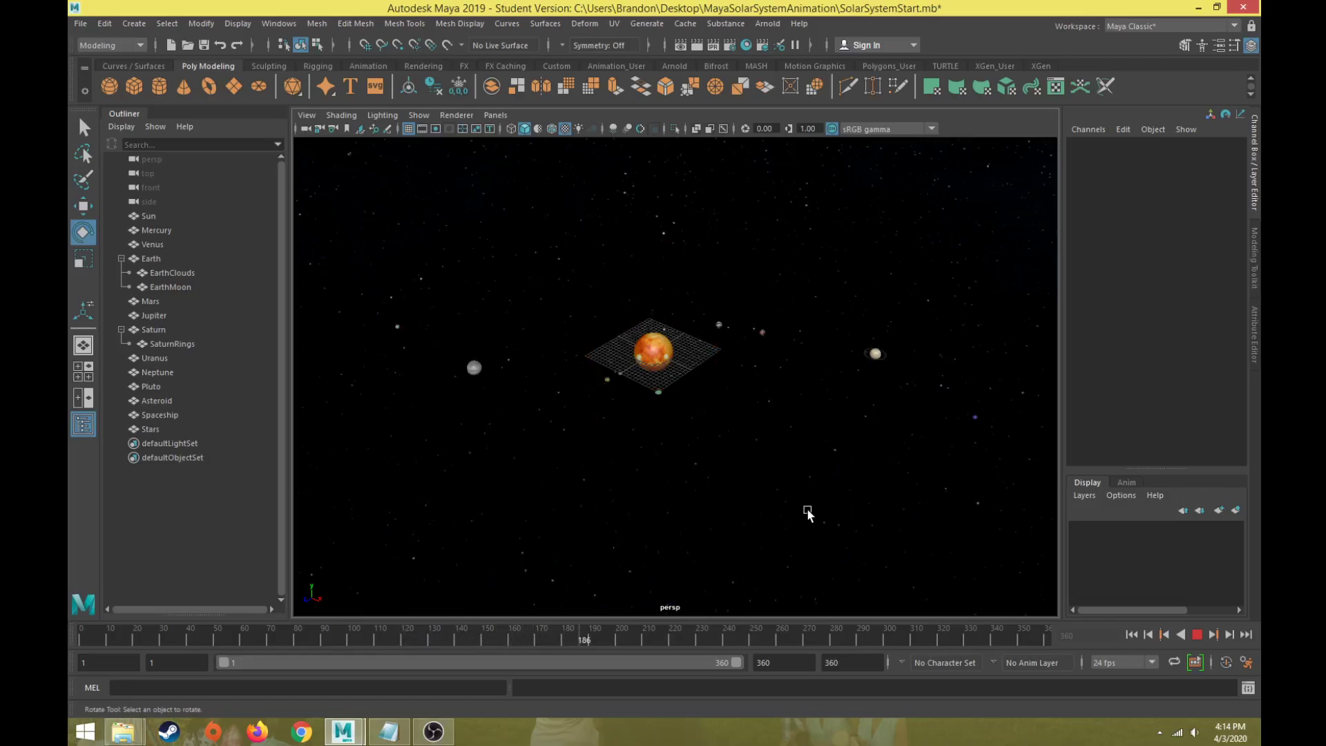
pyautogui.press('Escape')
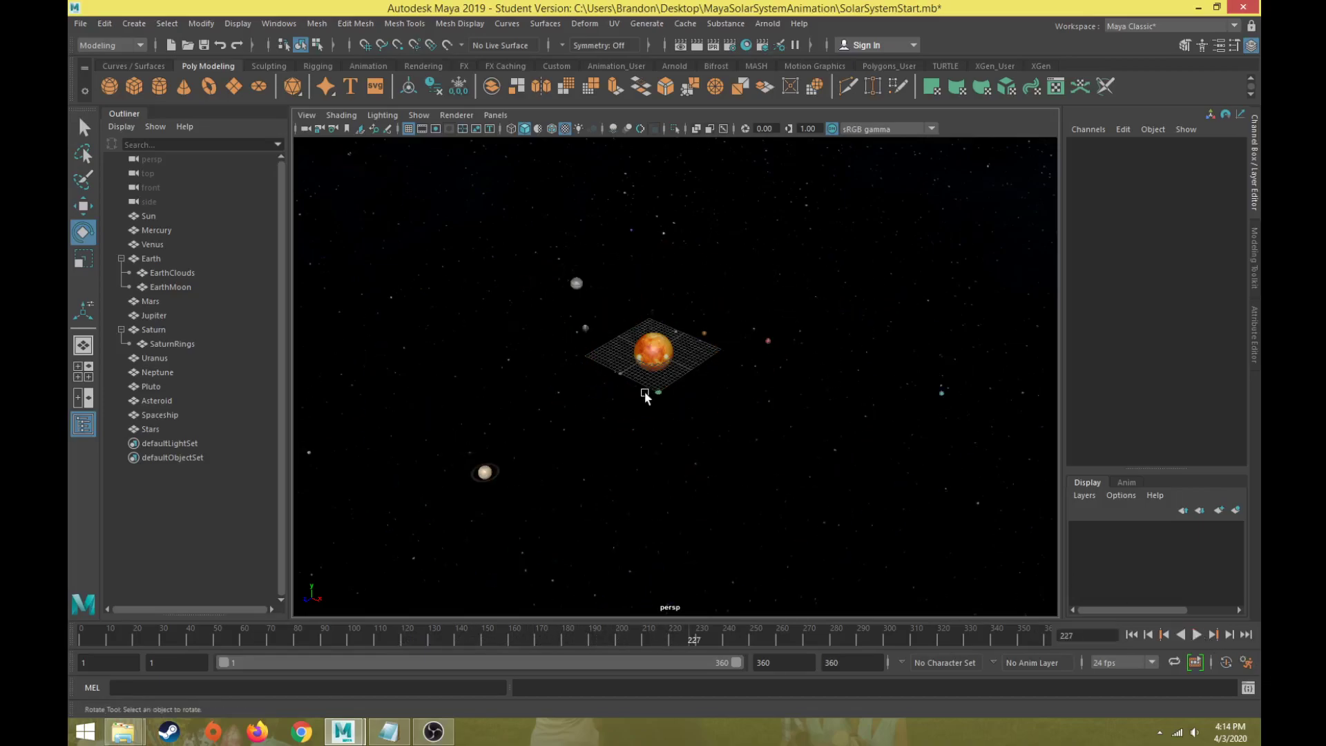
pyautogui.scroll(2, 646, 394)
pyautogui.scroll(3, 646, 394)
pyautogui.scroll(2, 646, 394)
pyautogui.scroll(2, 645, 393)
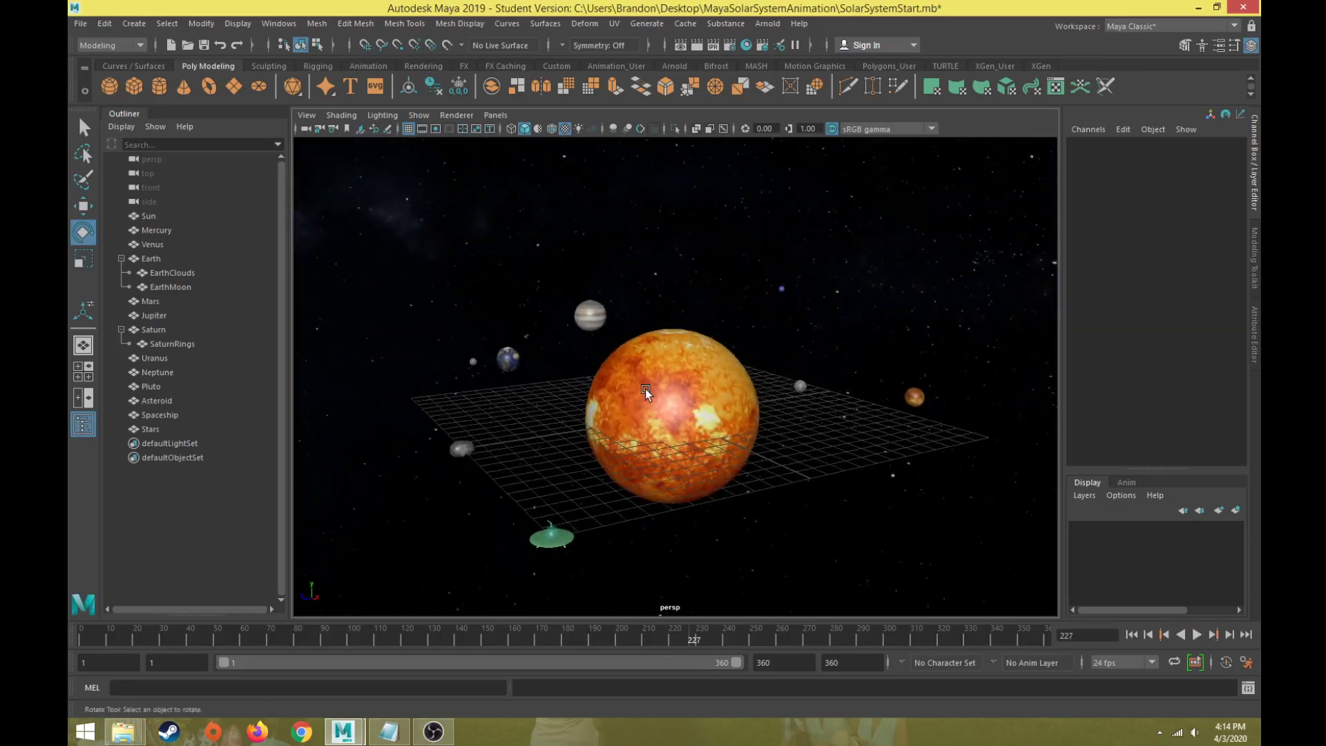
# Key the Sun at frame 1 with scale kept at 1, undoing a test shrink.
pyautogui.click(645, 389)
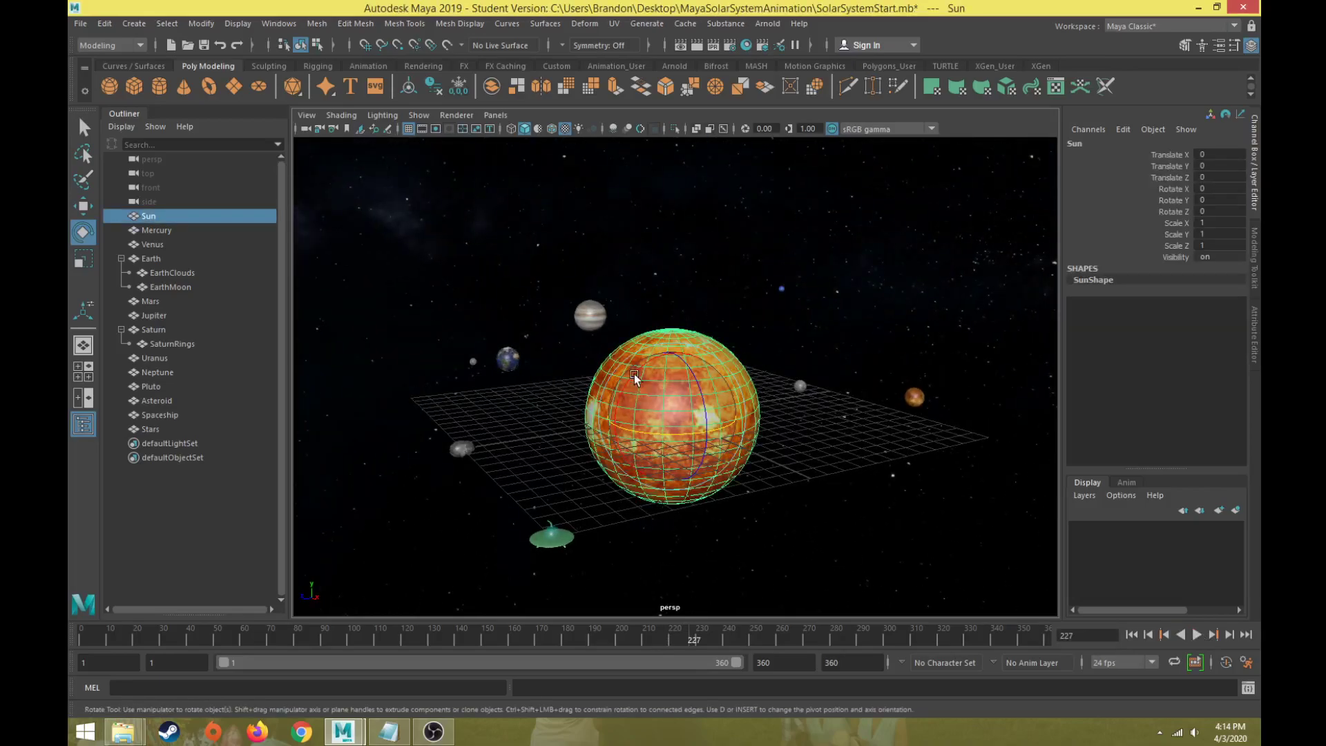
pyautogui.moveTo(693, 632); pyautogui.dragTo(83, 628)
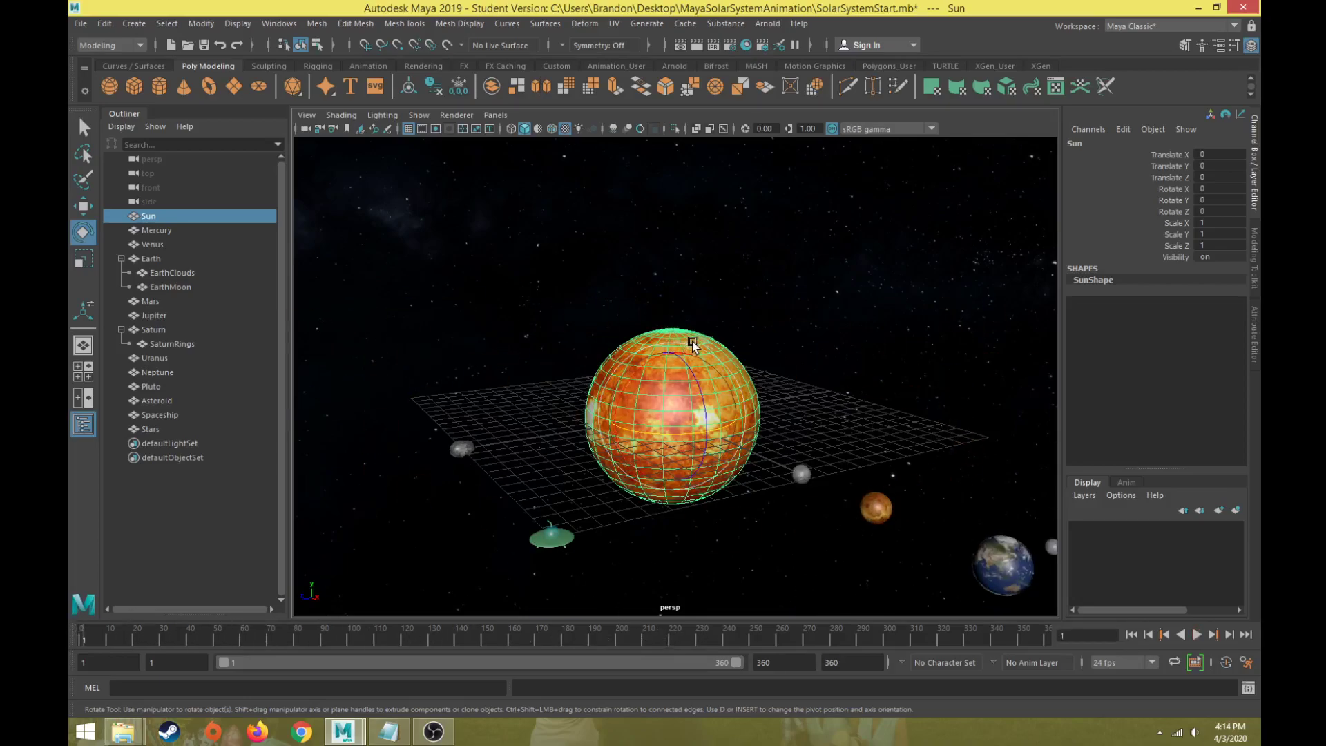
pyautogui.press('w')
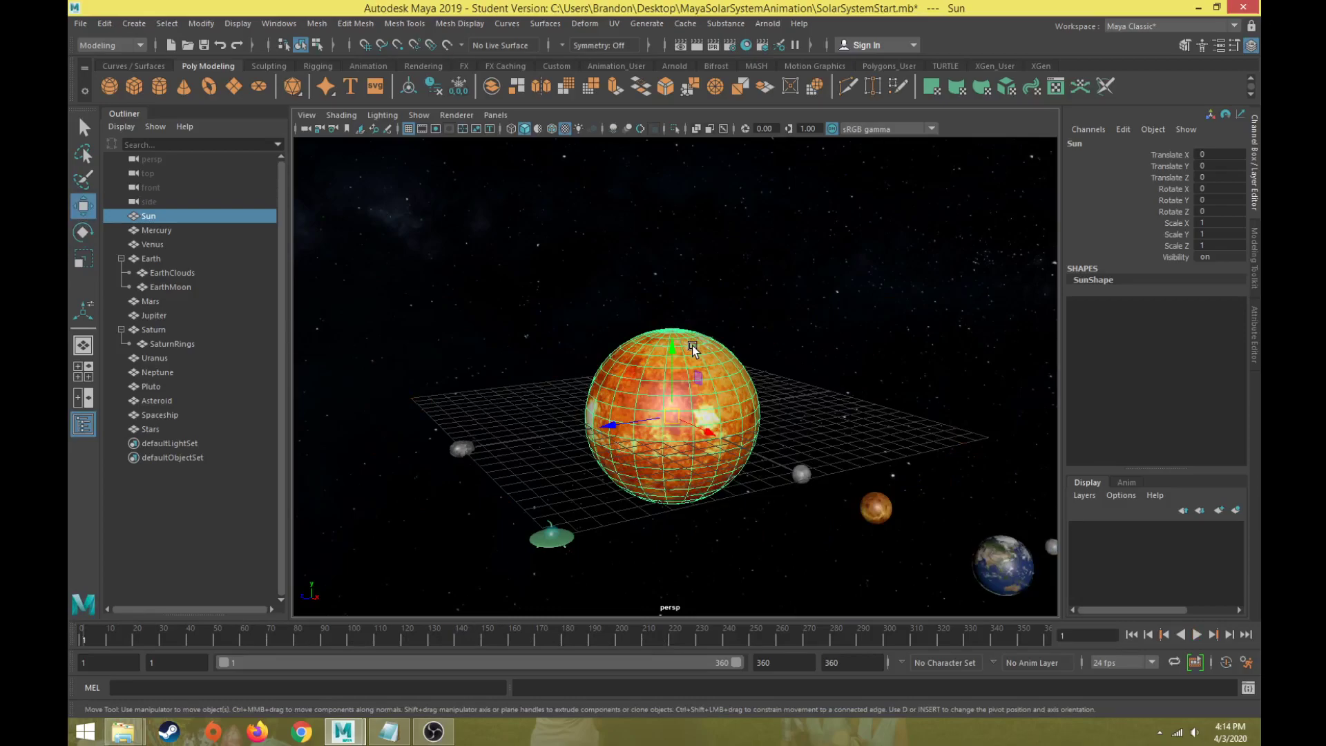
pyautogui.press('r')
pyautogui.moveTo(674, 406); pyautogui.dragTo(670, 440)
pyautogui.hotkey('ctrl', 'z')
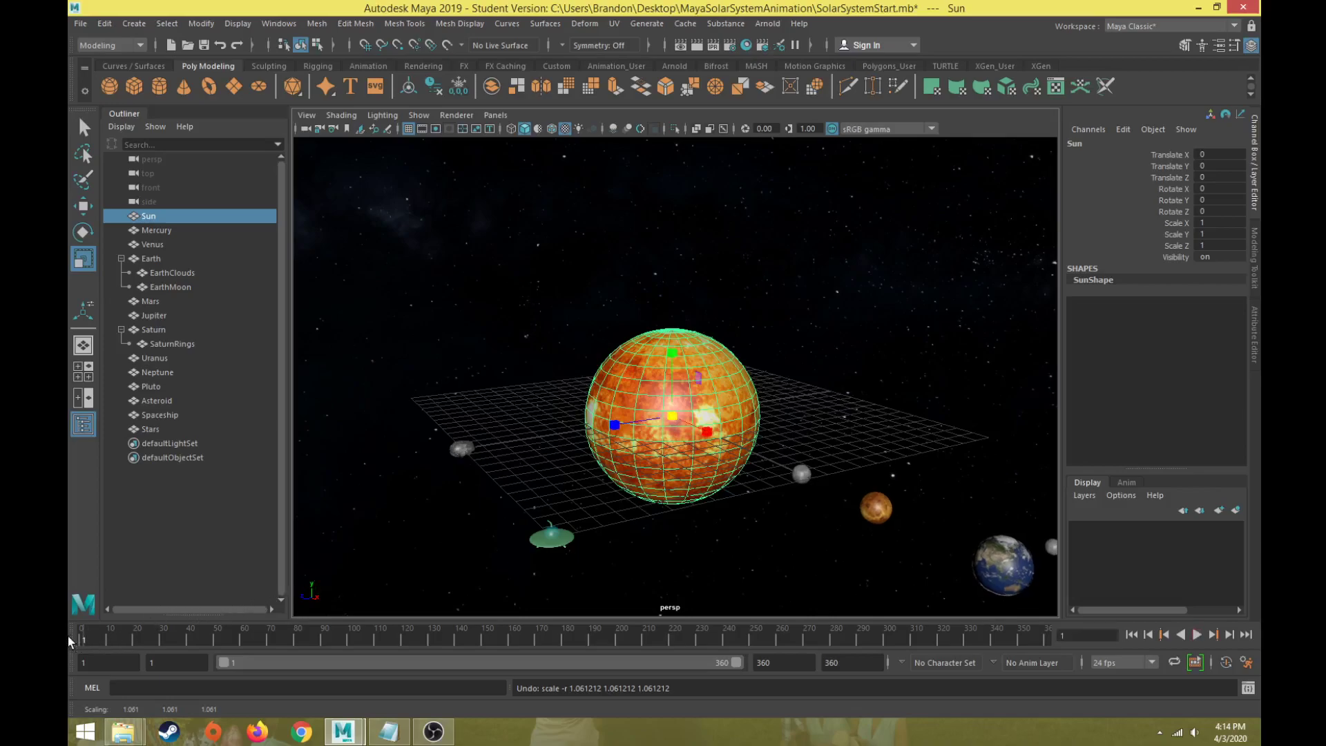
pyautogui.press('s')
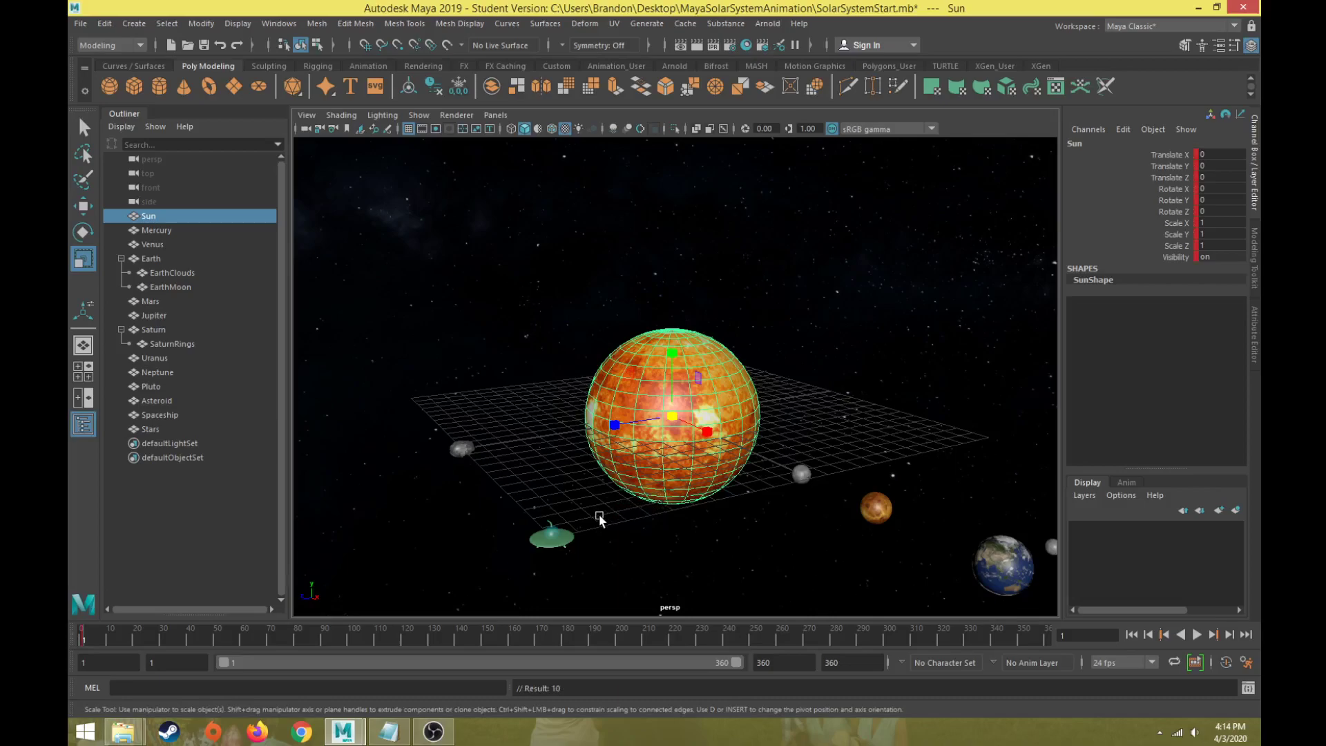
# Key the Sun just past frame 1, return to frame 1, and start playback.
pyautogui.click(86, 642)
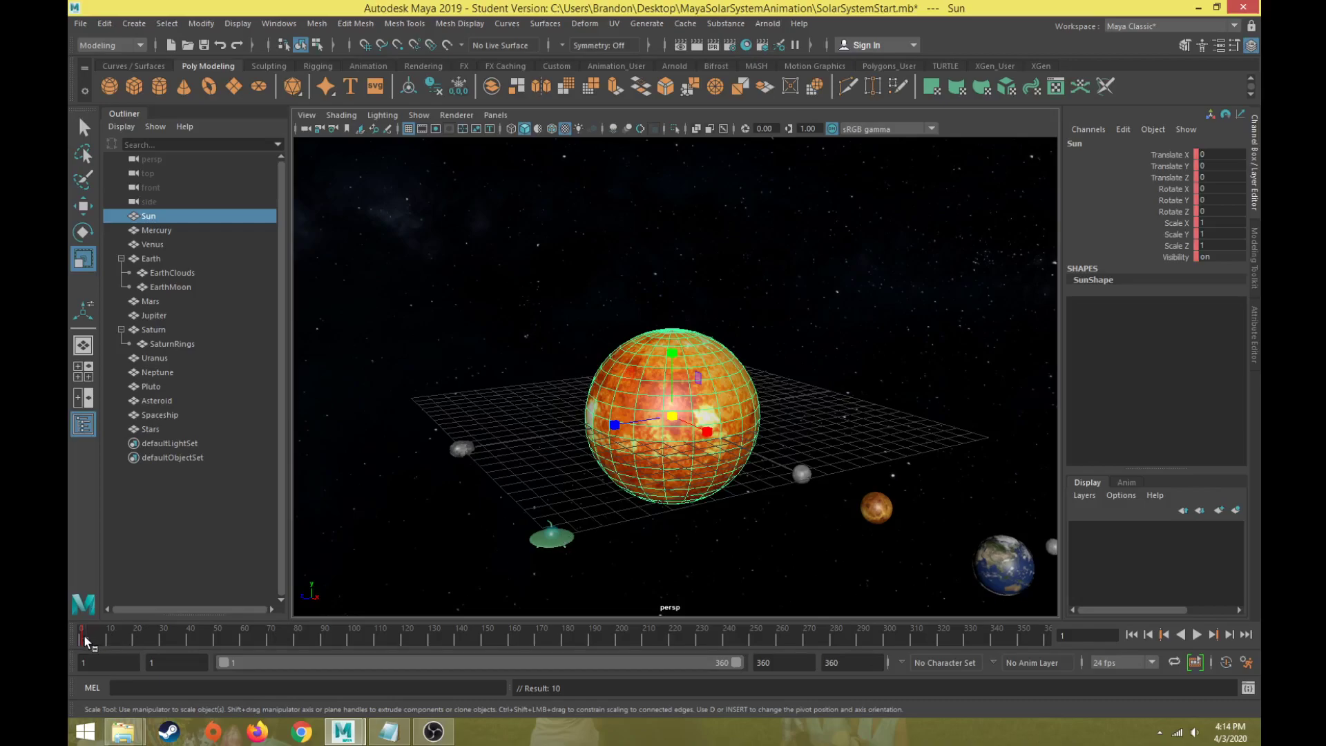
pyautogui.press('s')
pyautogui.click(84, 637)
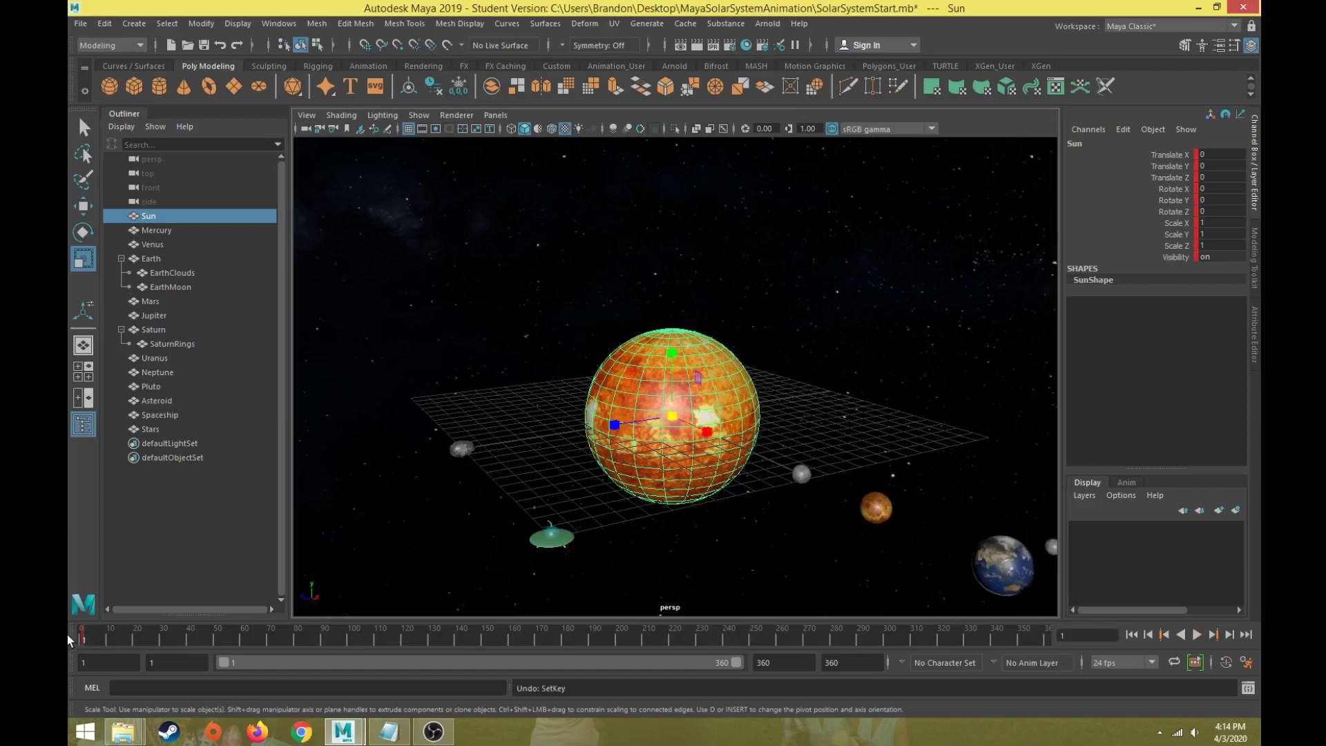
pyautogui.hotkey('alt', 'v')
pyautogui.click(128, 648)
pyautogui.hotkey('alt', 'v')
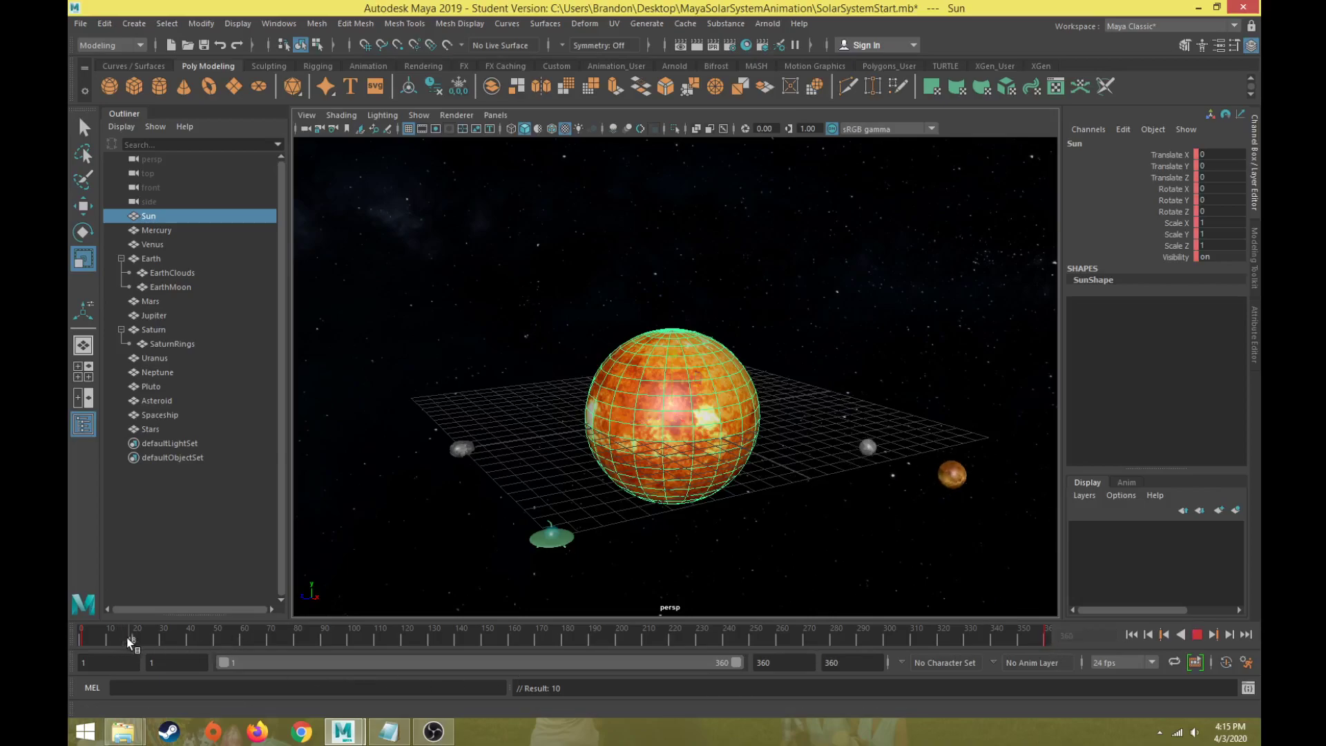
# At frame 60, enlarge the Sun to scale 1.1 on all axes and key it.
pyautogui.click(242, 643)
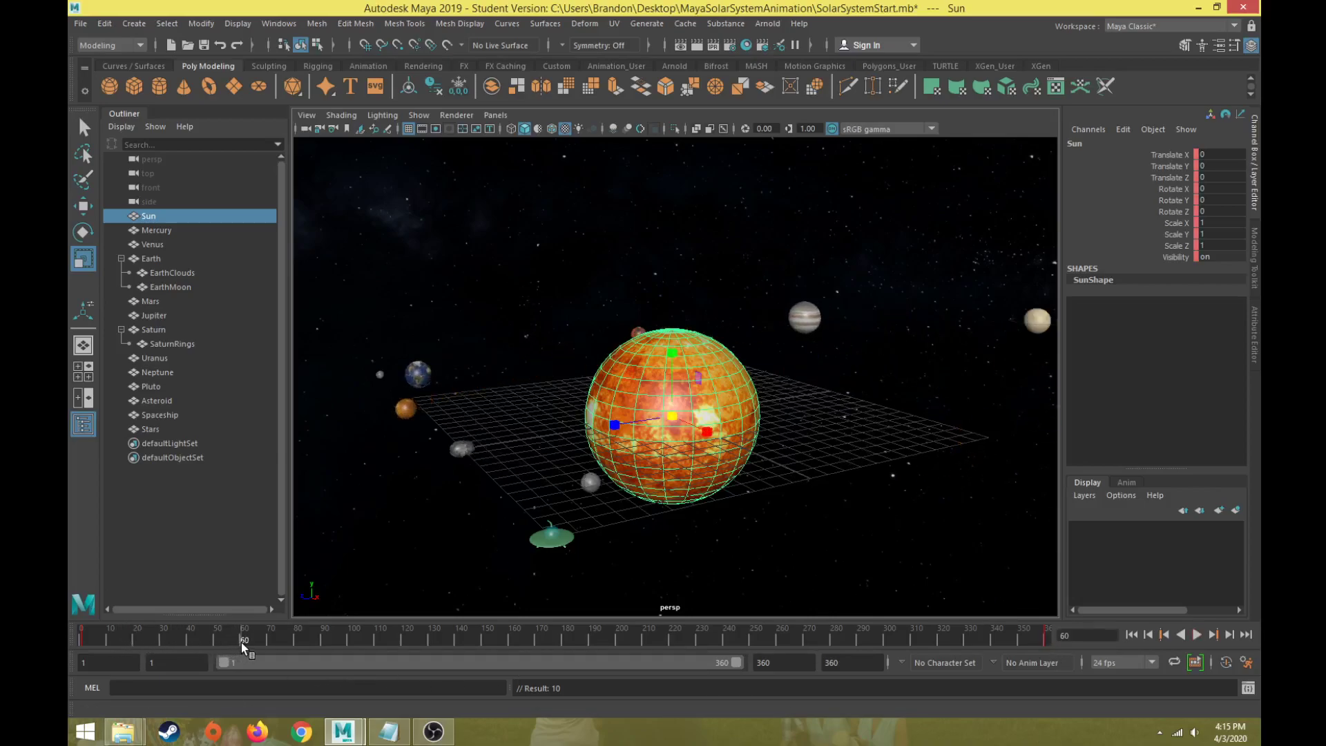
pyautogui.moveTo(674, 416); pyautogui.dragTo(689, 407)
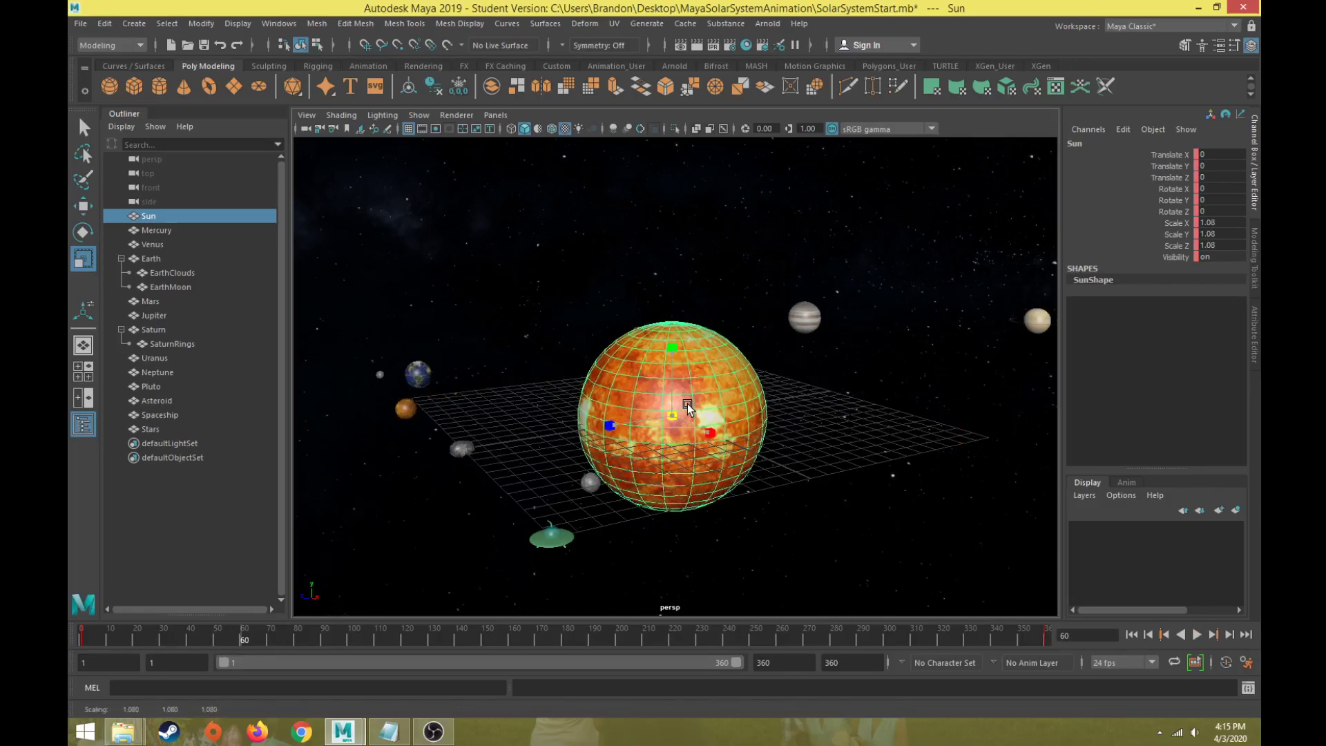
pyautogui.moveTo(688, 408); pyautogui.dragTo(690, 405)
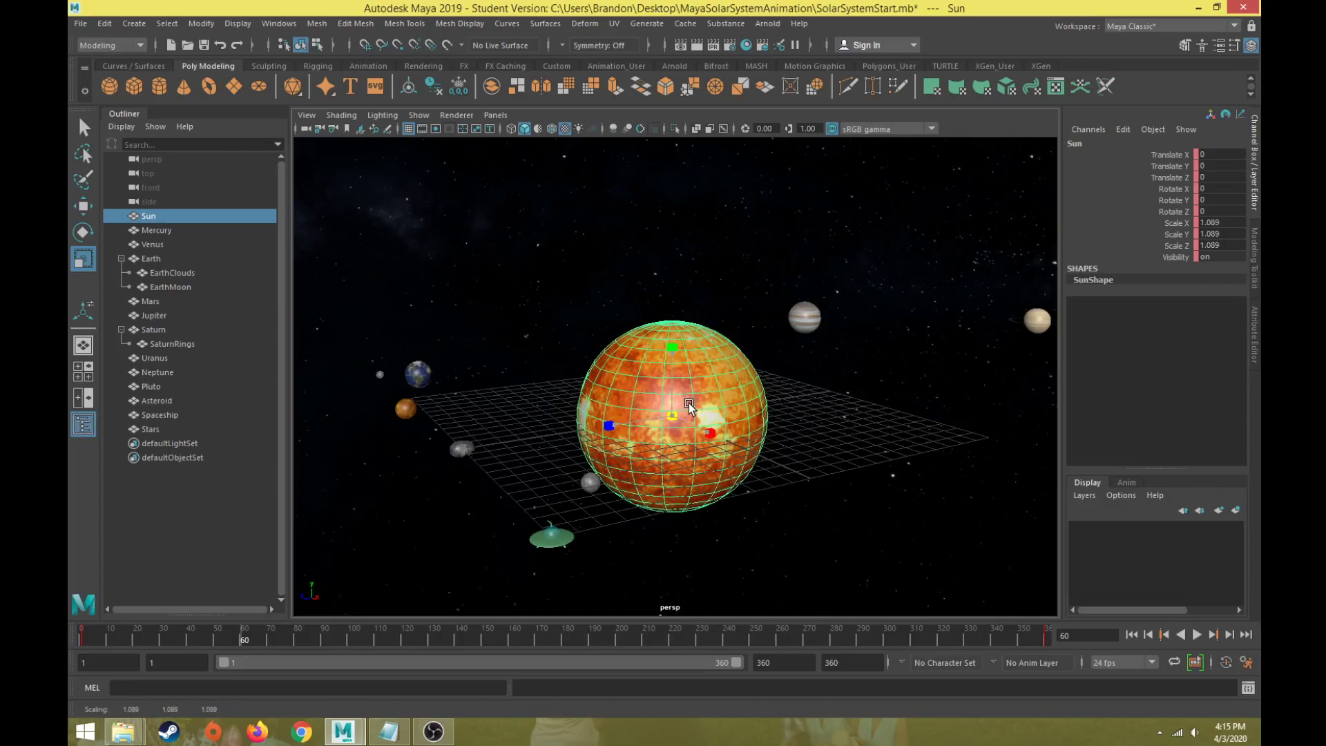
pyautogui.moveTo(1207, 222); pyautogui.dragTo(1209, 244)
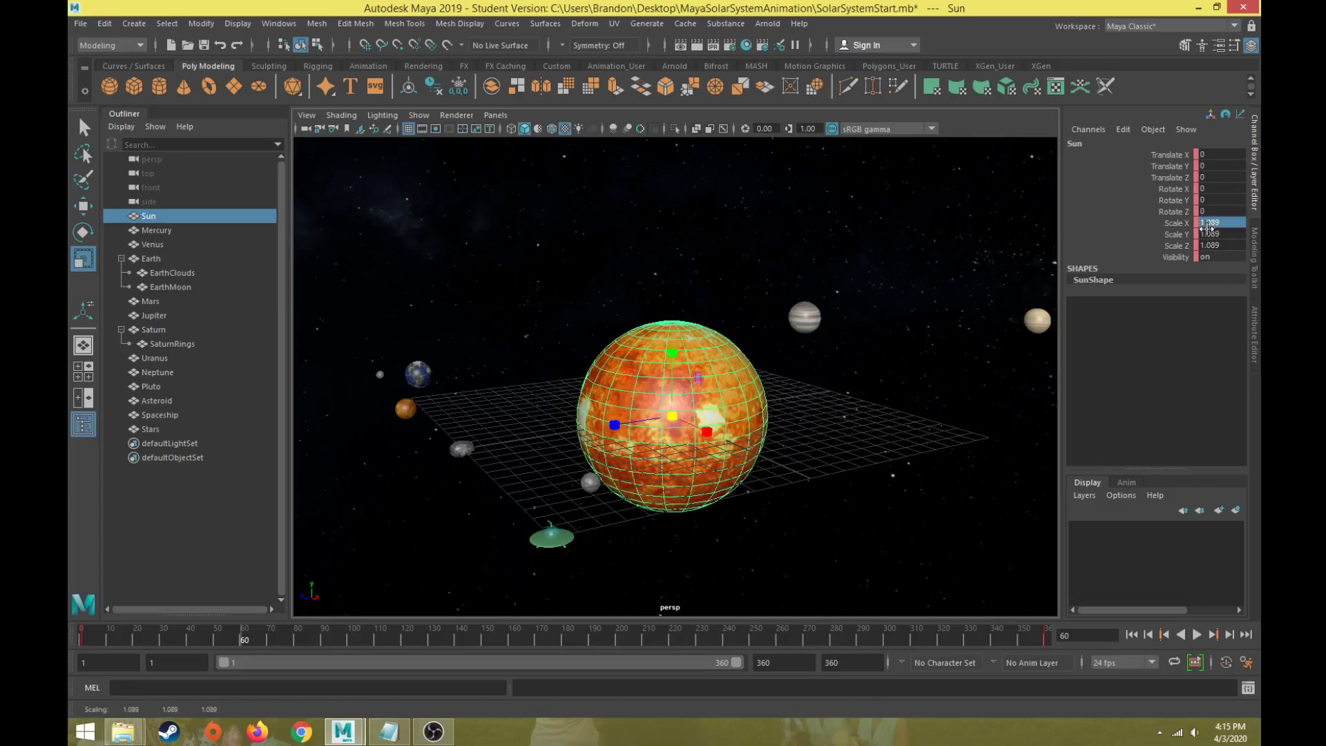
pyautogui.write('1.1')
pyautogui.press('Return')
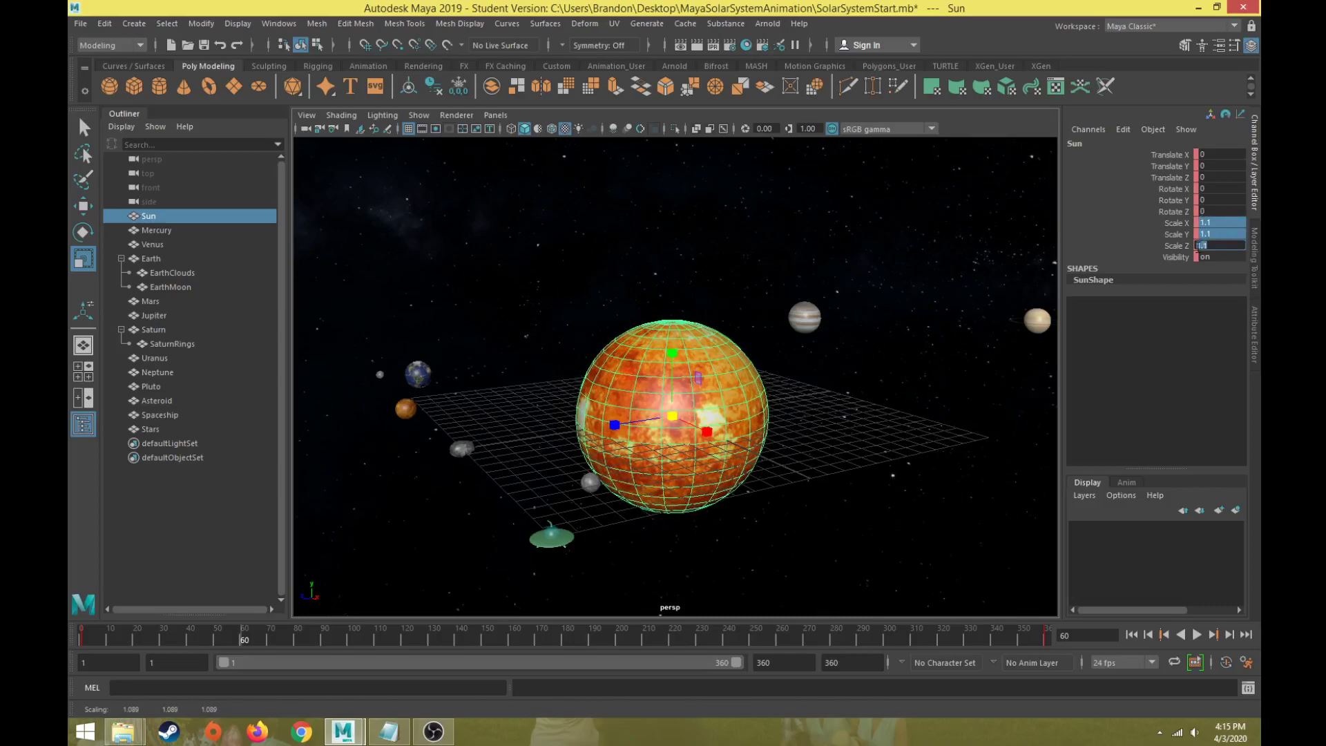
pyautogui.click(1184, 224)
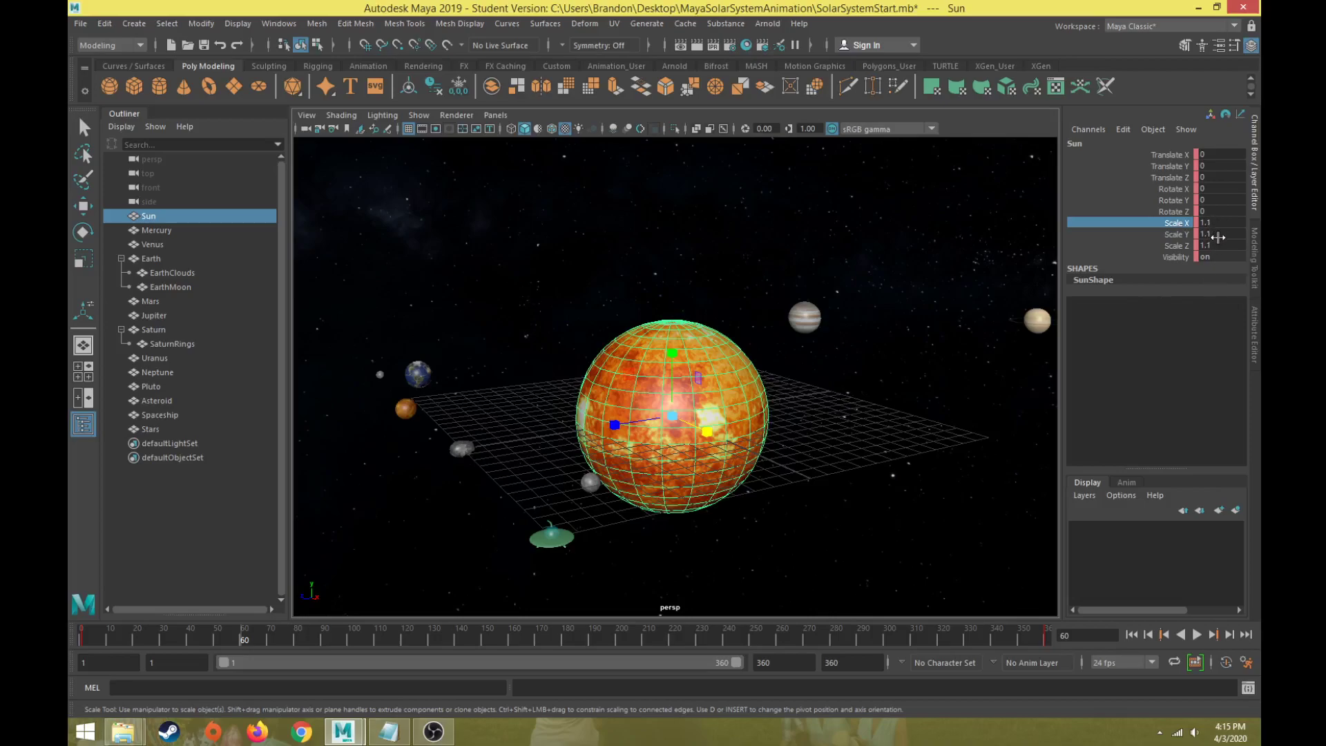
pyautogui.press('s')
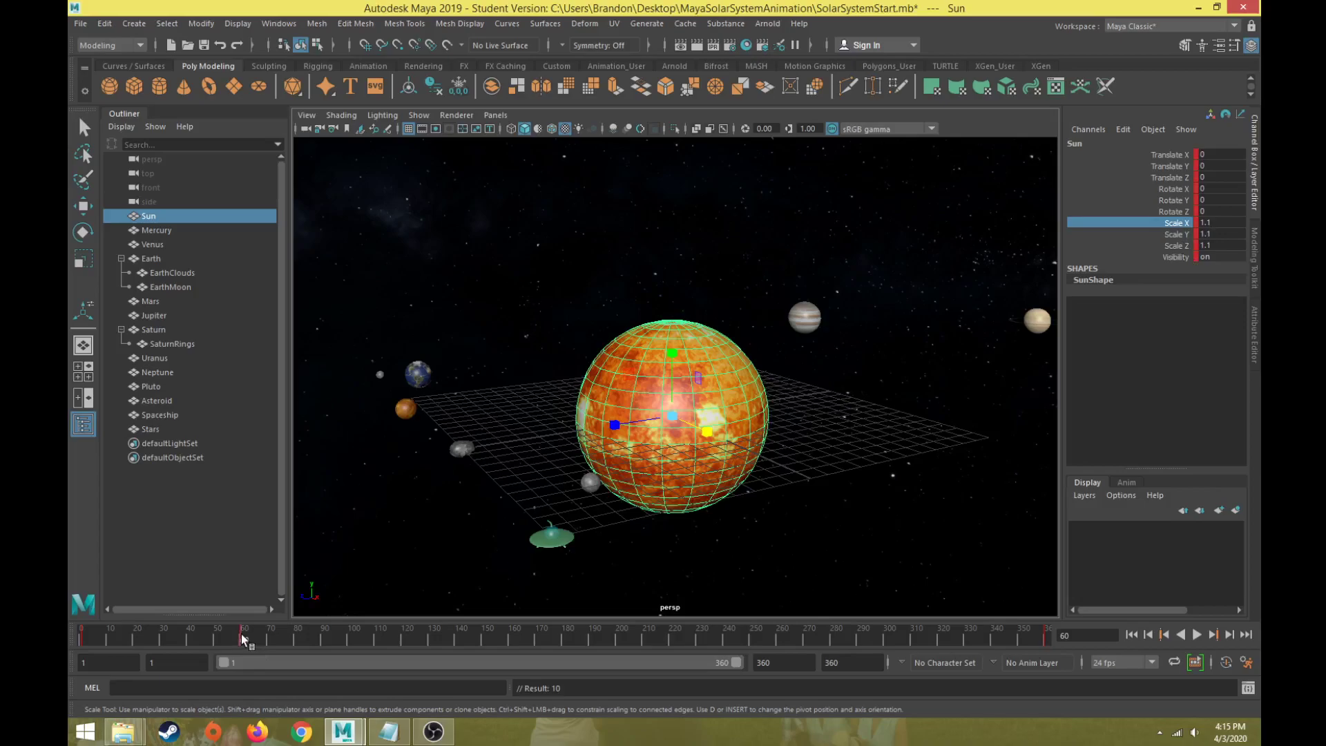
# At frame 120, shrink the Sun to scale 0.98 on all axes and key it.
pyautogui.moveTo(243, 640); pyautogui.dragTo(405, 646)
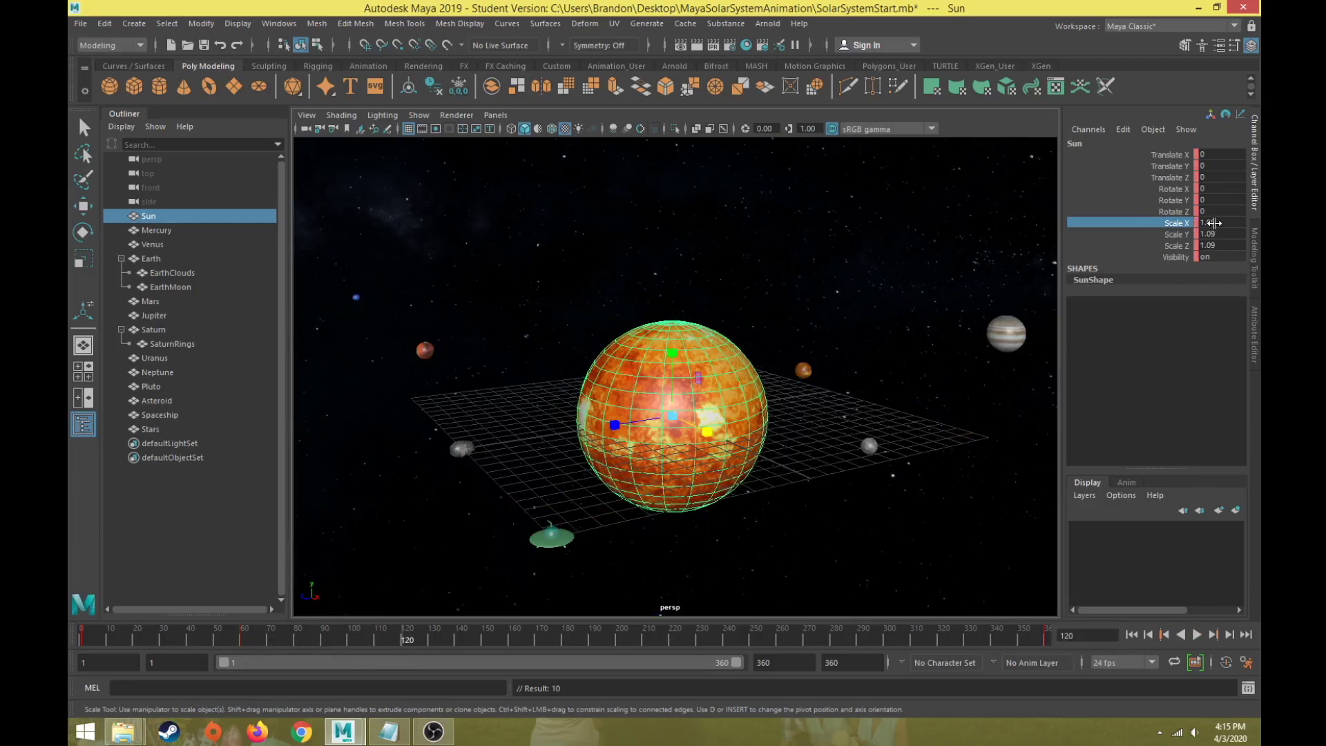
pyautogui.moveTo(1179, 223); pyautogui.dragTo(1182, 246)
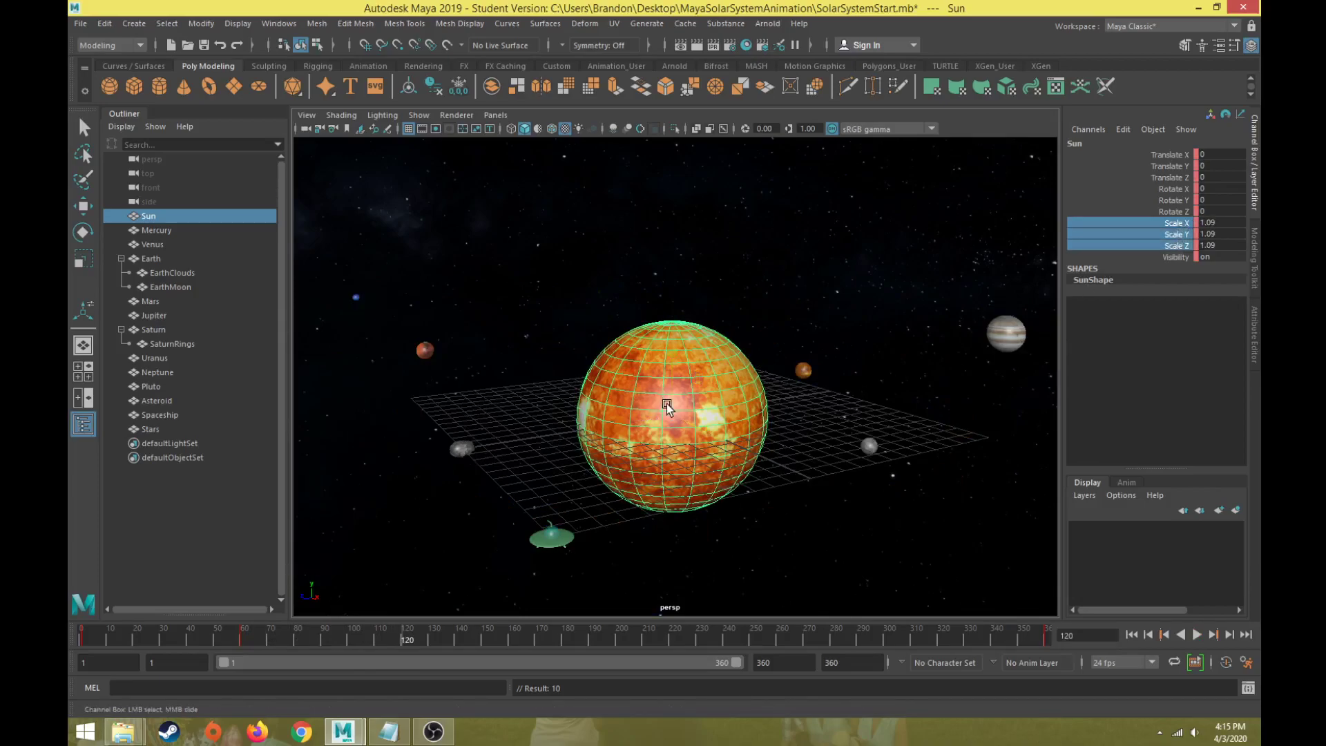
pyautogui.press('w')
pyautogui.press('r')
pyautogui.moveTo(666, 406); pyautogui.dragTo(656, 428)
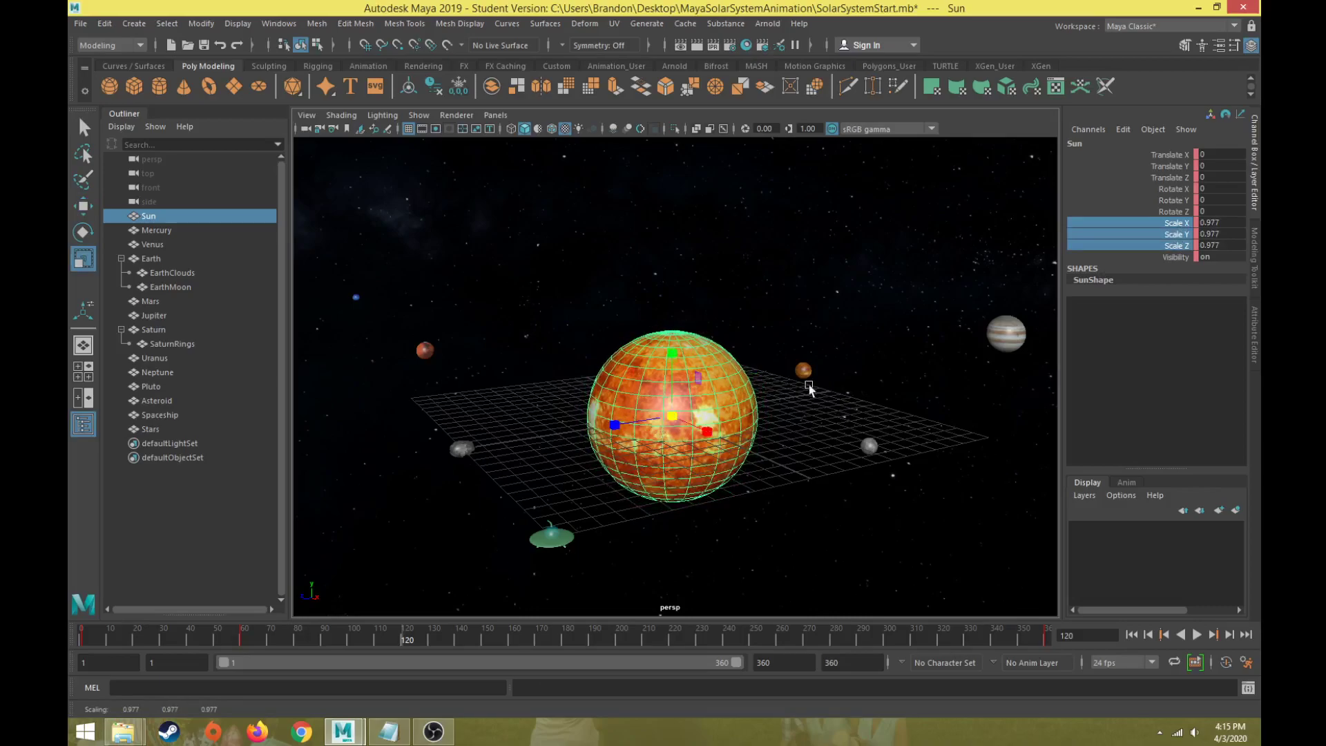
pyautogui.moveTo(1210, 222); pyautogui.dragTo(1206, 244)
pyautogui.write('1.98')
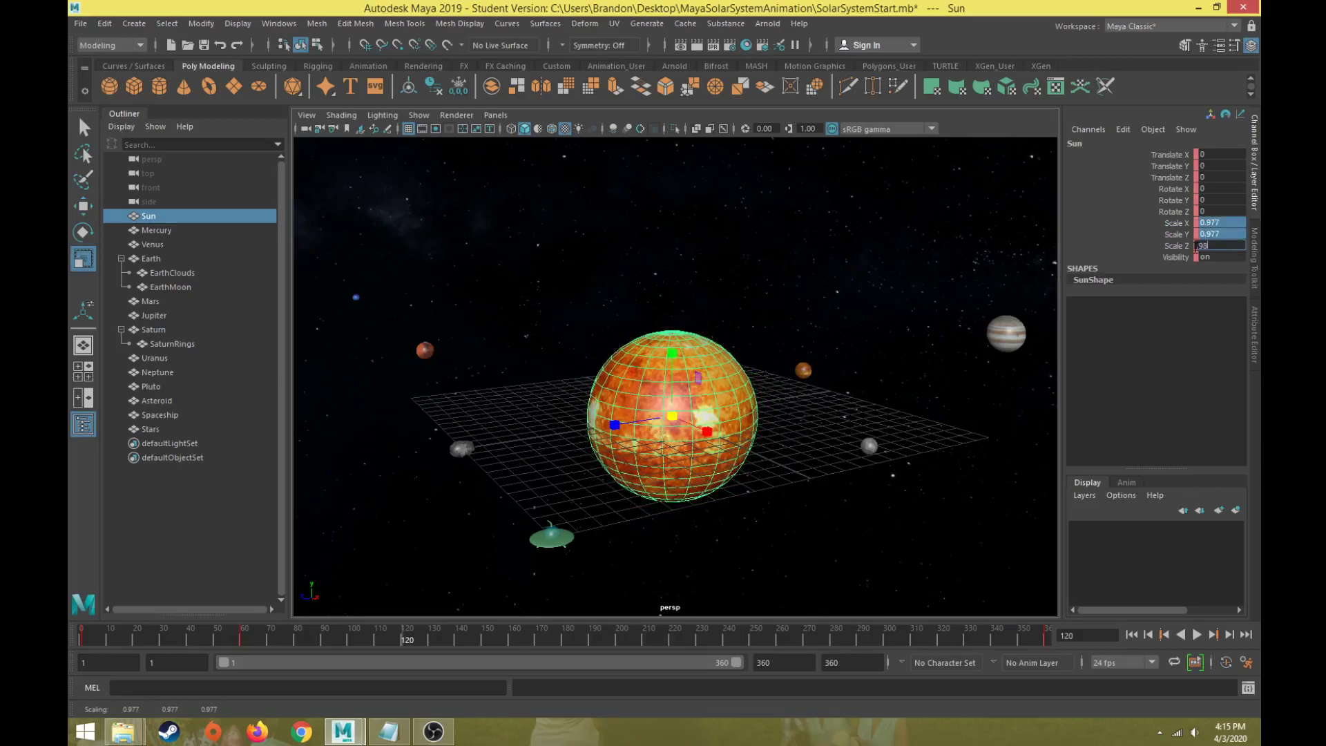
pyautogui.press('Return')
pyautogui.click(1183, 224)
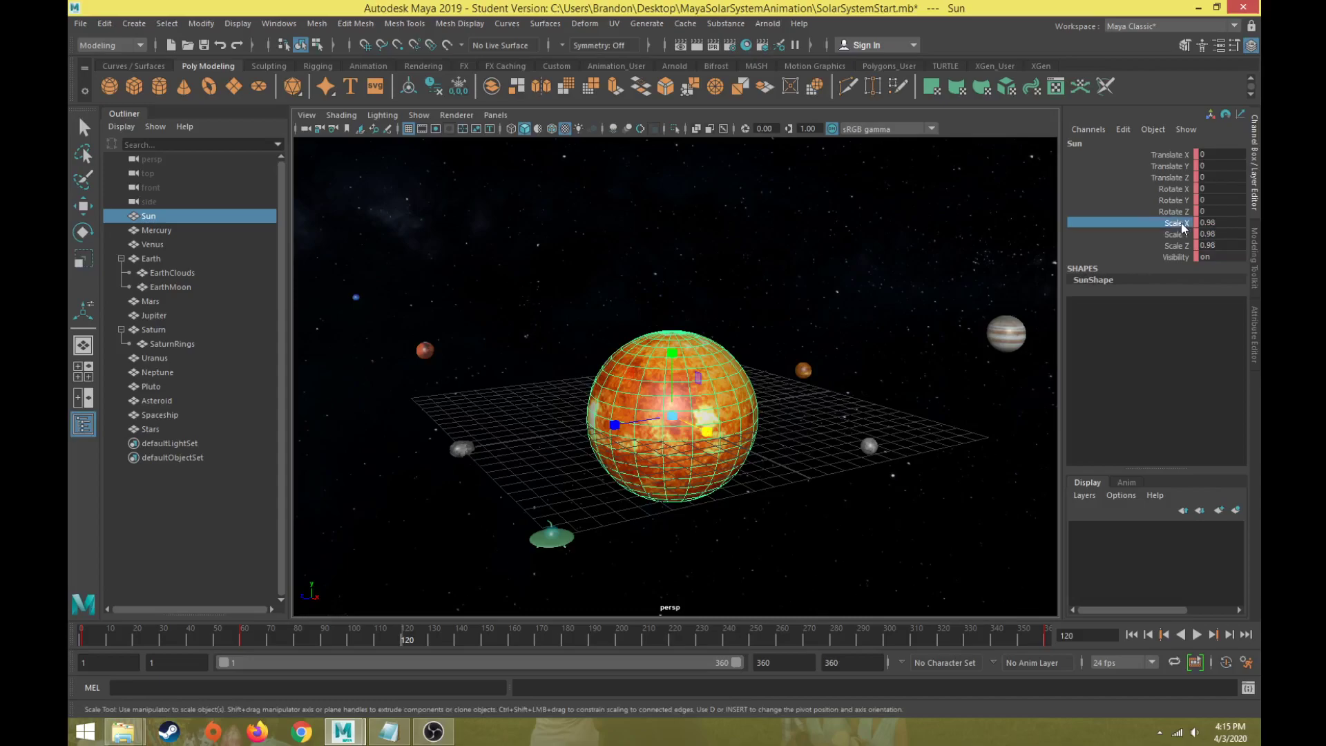
pyautogui.press('s')
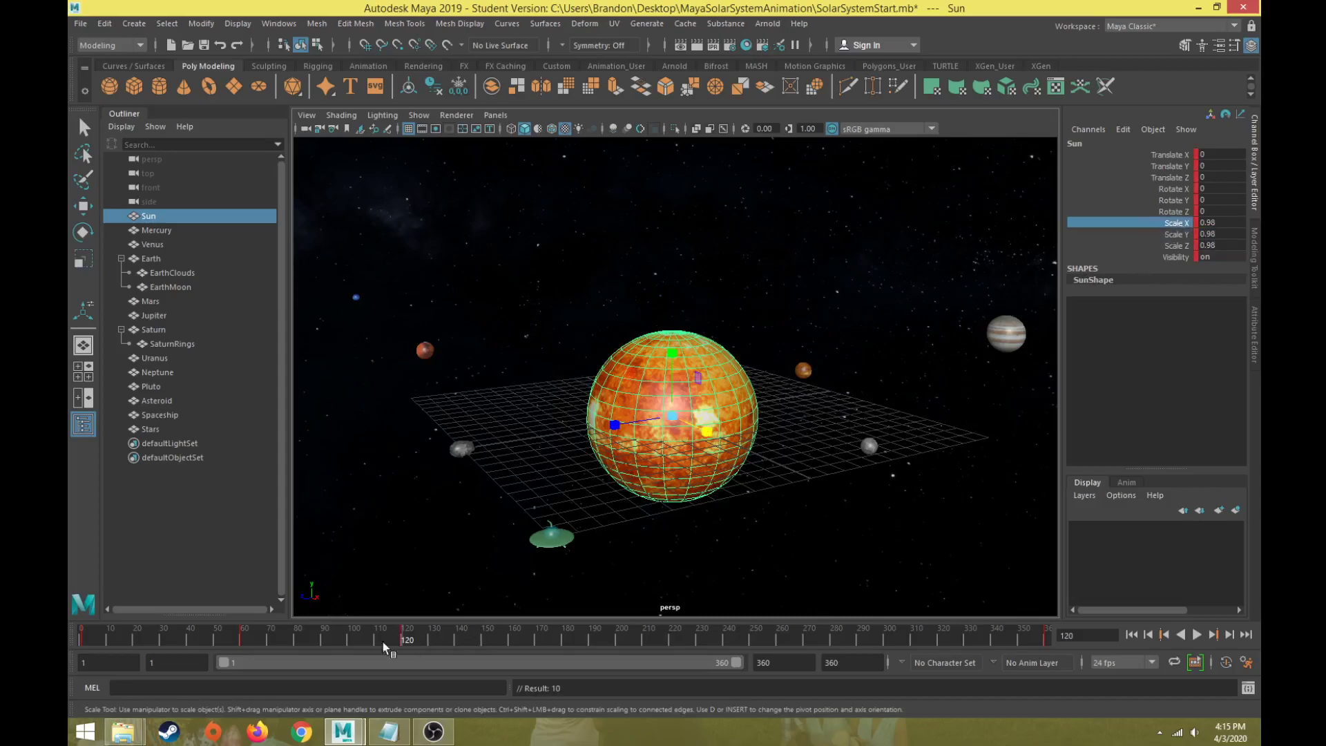
# Scrub to frame 180, then back to frame 60 where the Sun is at 1.1.
pyautogui.moveTo(418, 635); pyautogui.dragTo(563, 646)
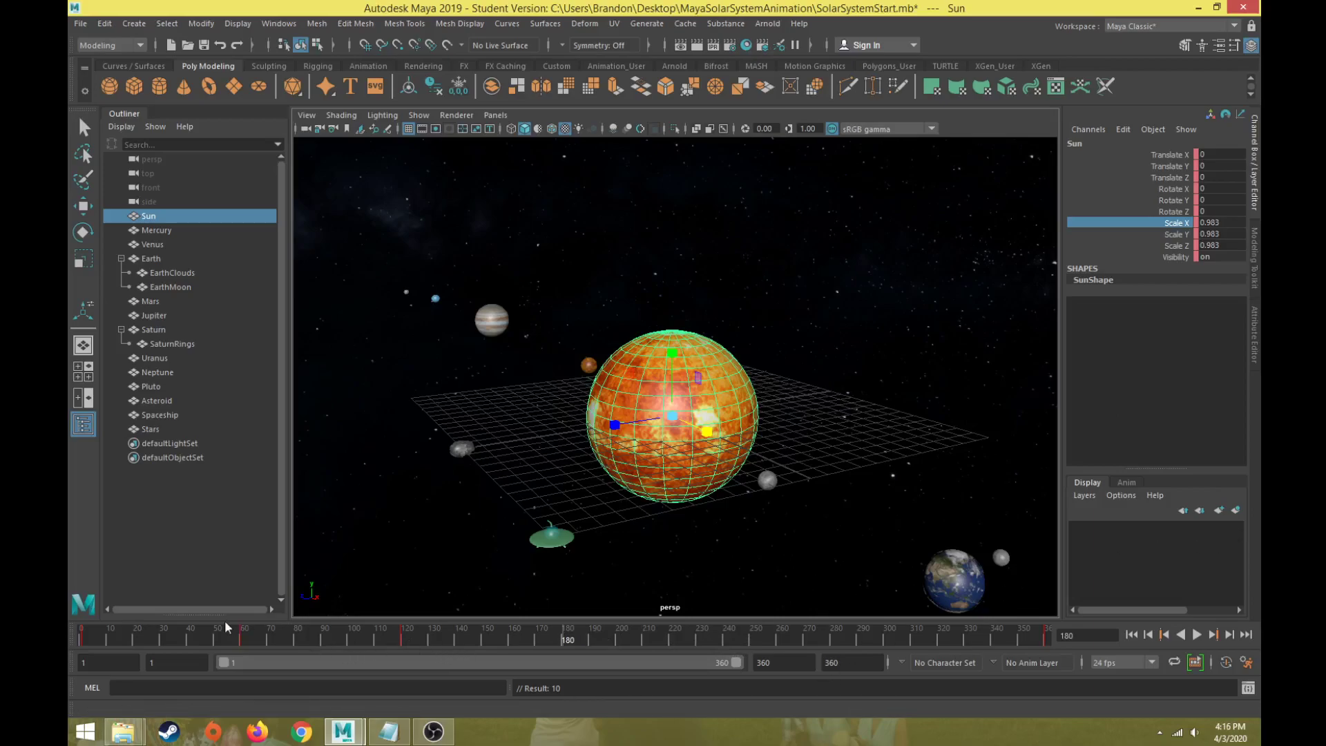
pyautogui.moveTo(247, 639); pyautogui.dragTo(239, 639)
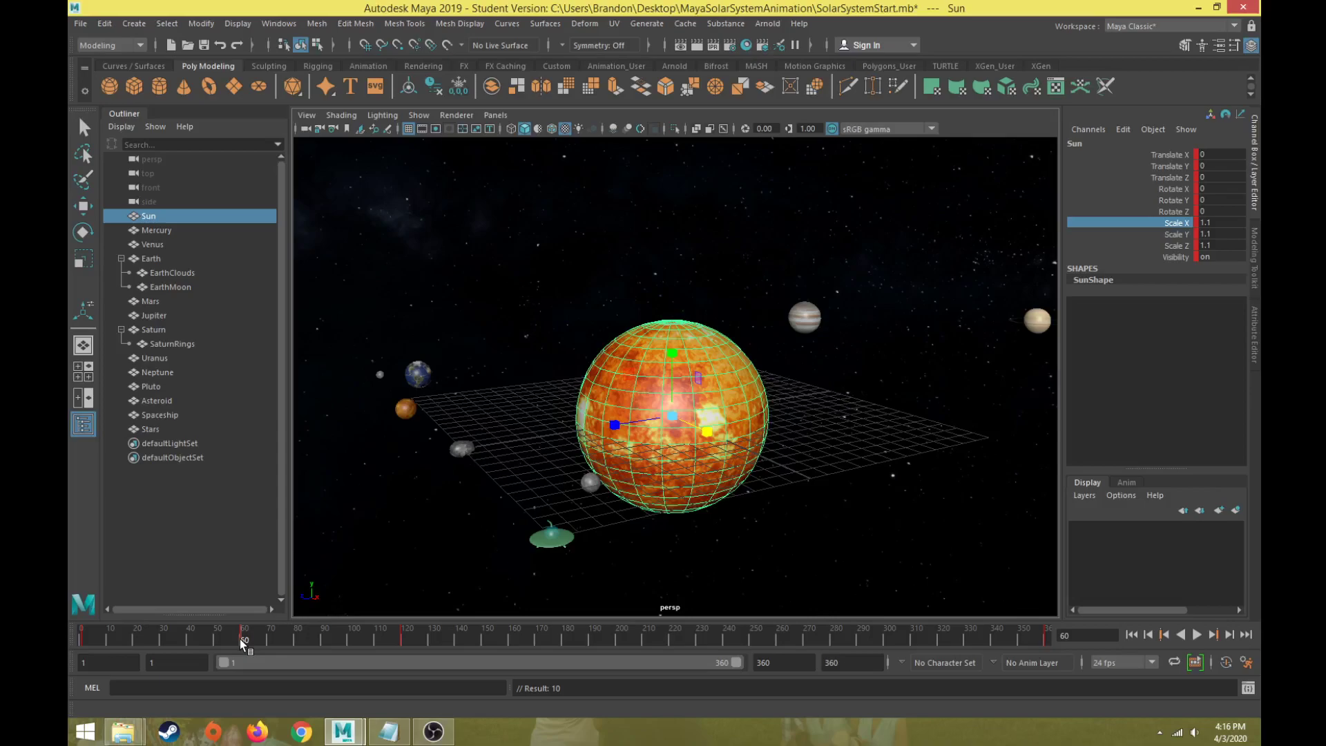
# Copy the Sun's frame-60 key (scale 1.1) and paste it at frame 180.
pyautogui.rightClick(240, 640)
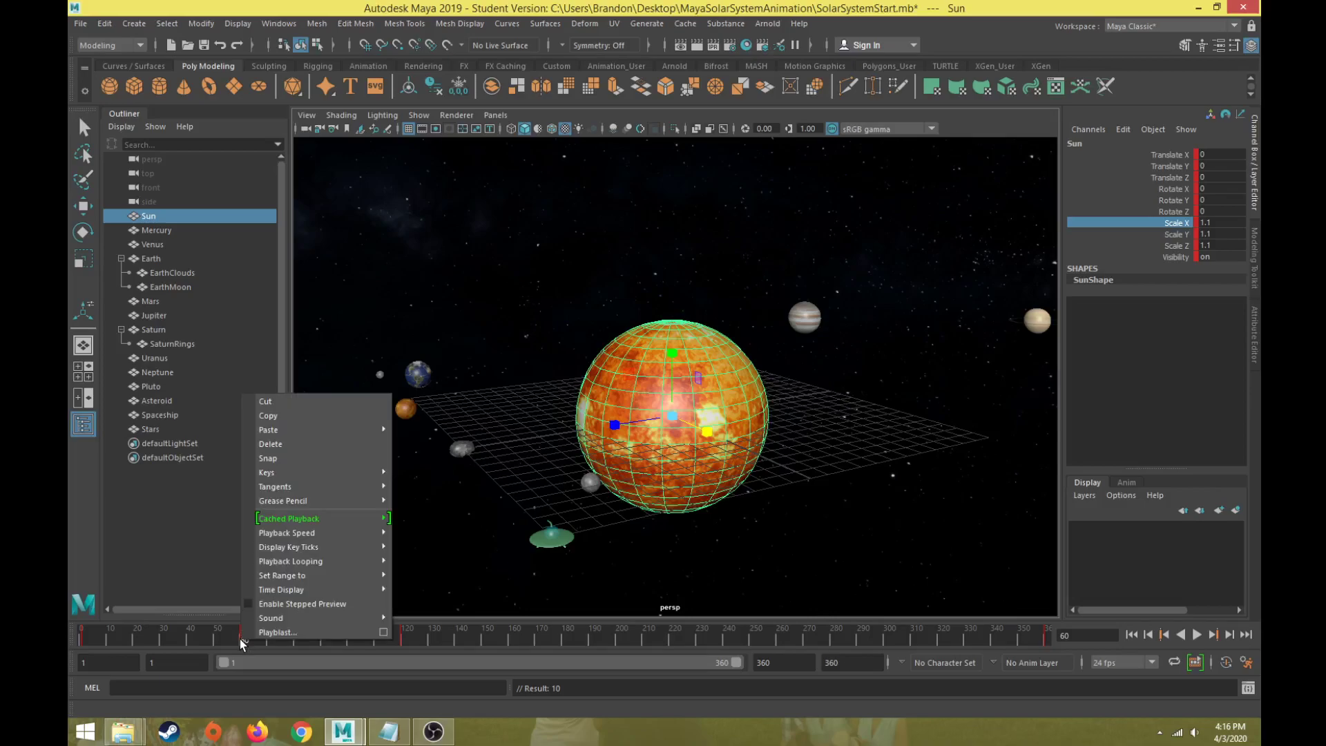
pyautogui.click(281, 417)
pyautogui.moveTo(515, 637); pyautogui.dragTo(565, 647)
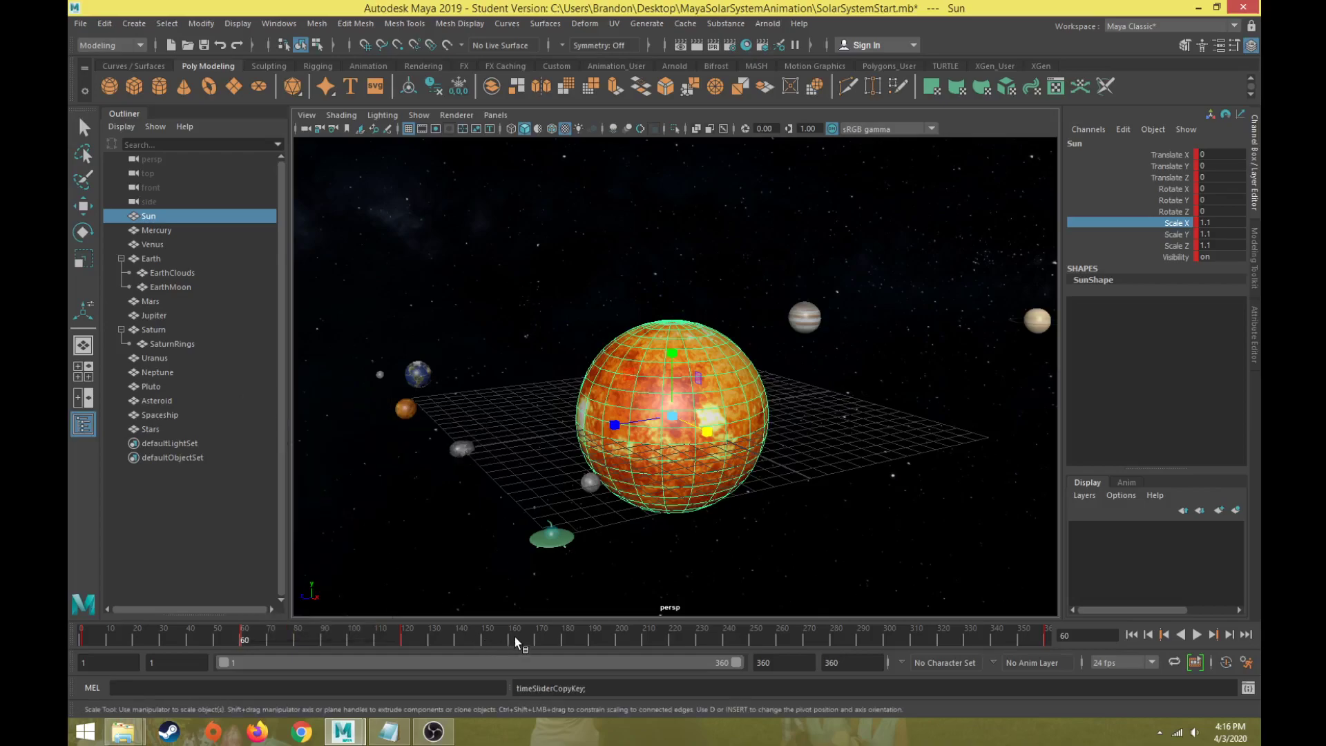
pyautogui.rightClick(561, 643)
pyautogui.moveTo(643, 433)
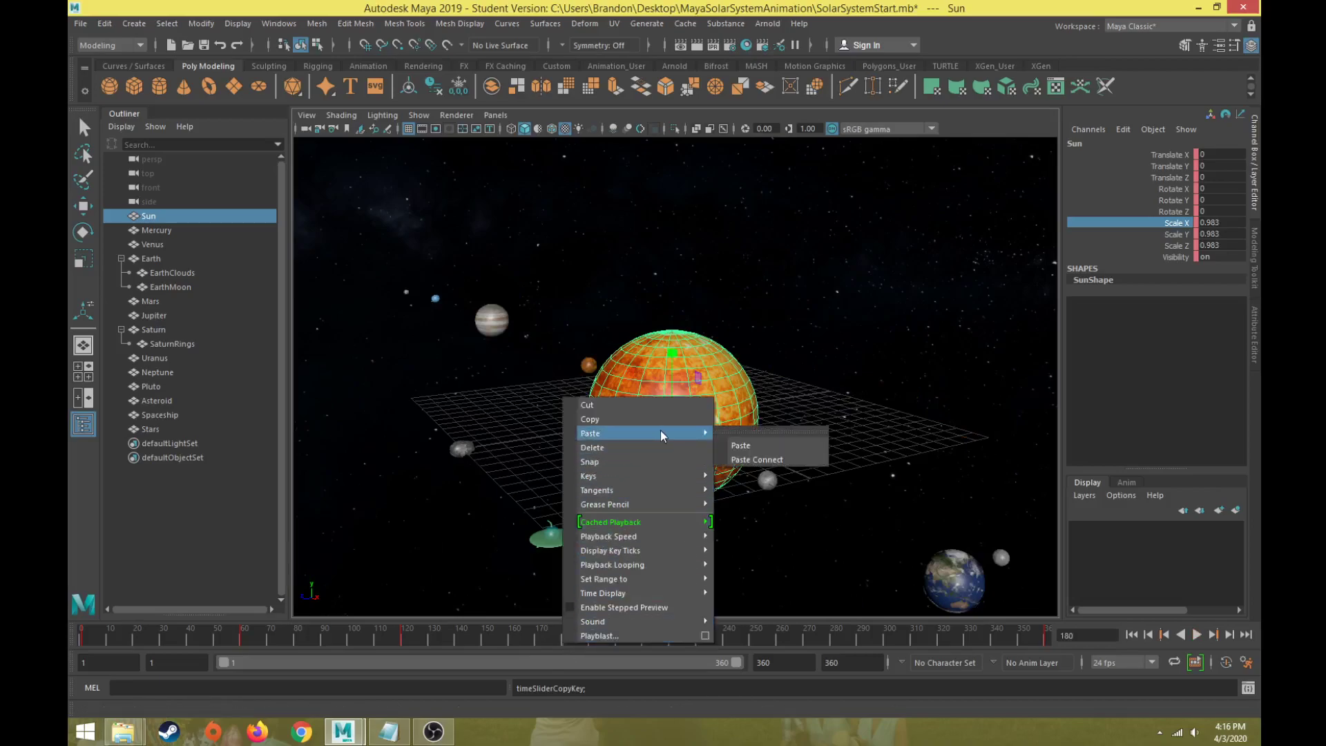
pyautogui.click(743, 447)
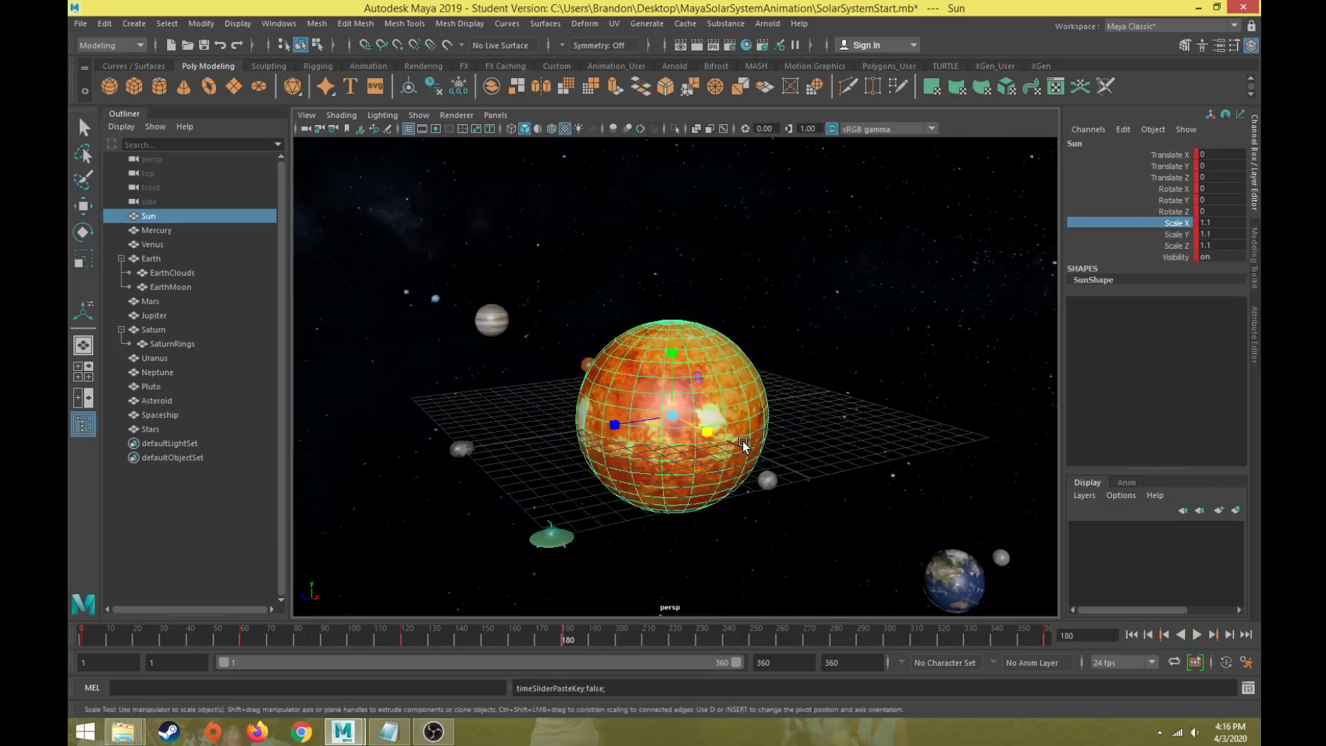
# Preview the pulse in playback, then stop and go to frame 120.
pyautogui.hotkey('alt', 'v')
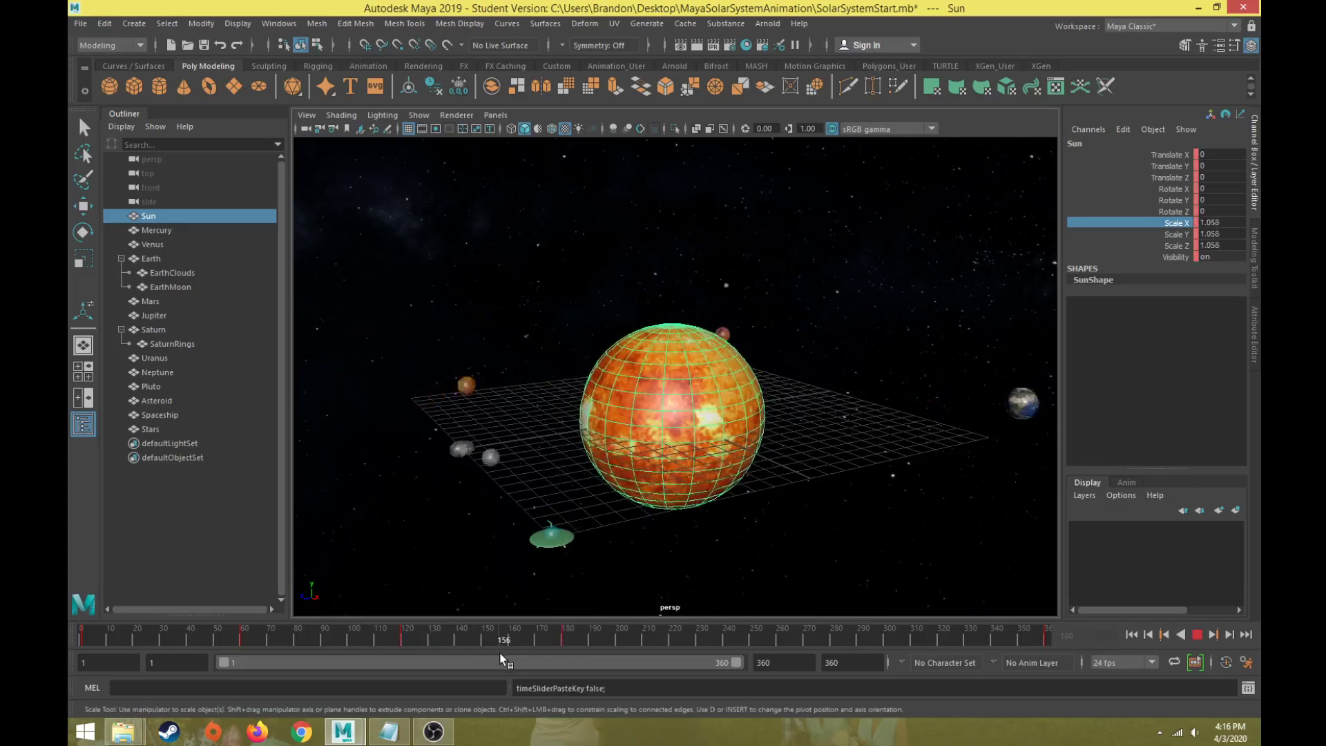
pyautogui.hotkey('alt', 'v')
pyautogui.hotkey('alt', 'v')
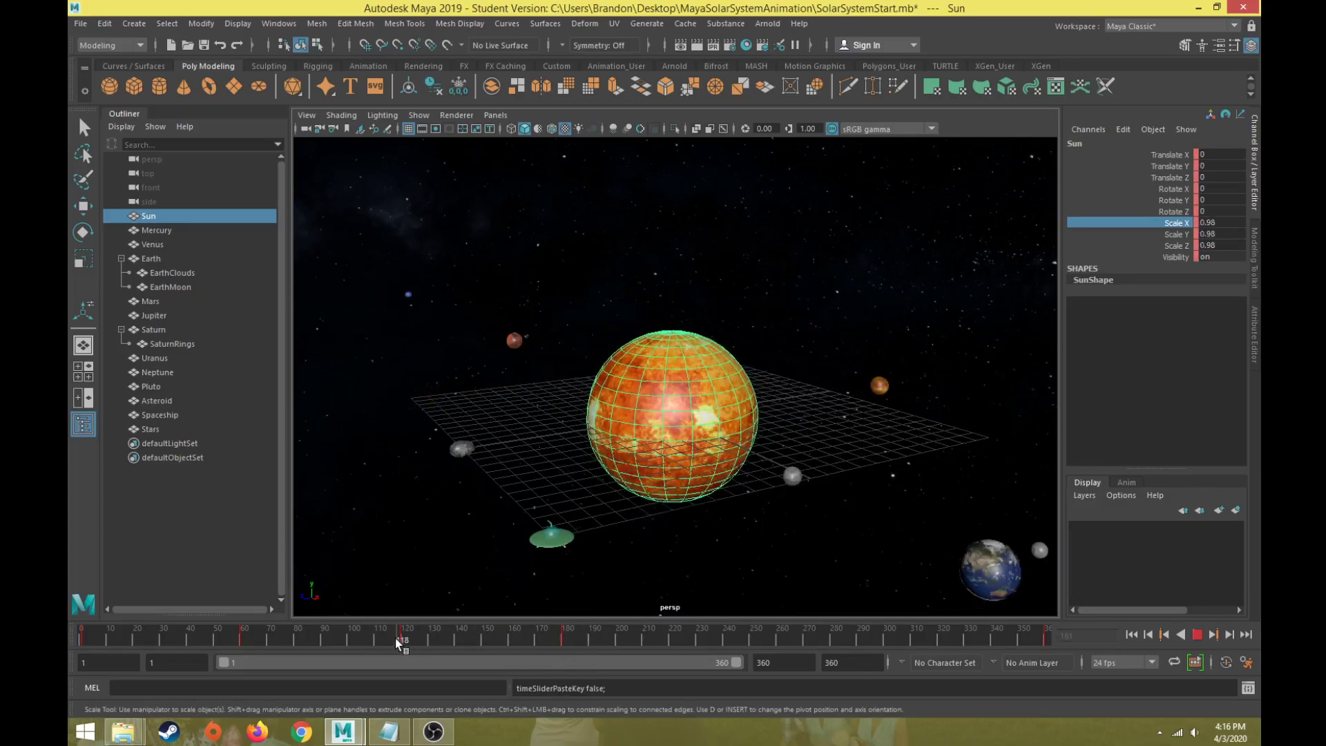
pyautogui.click(404, 642)
pyautogui.hotkey('alt', 'v')
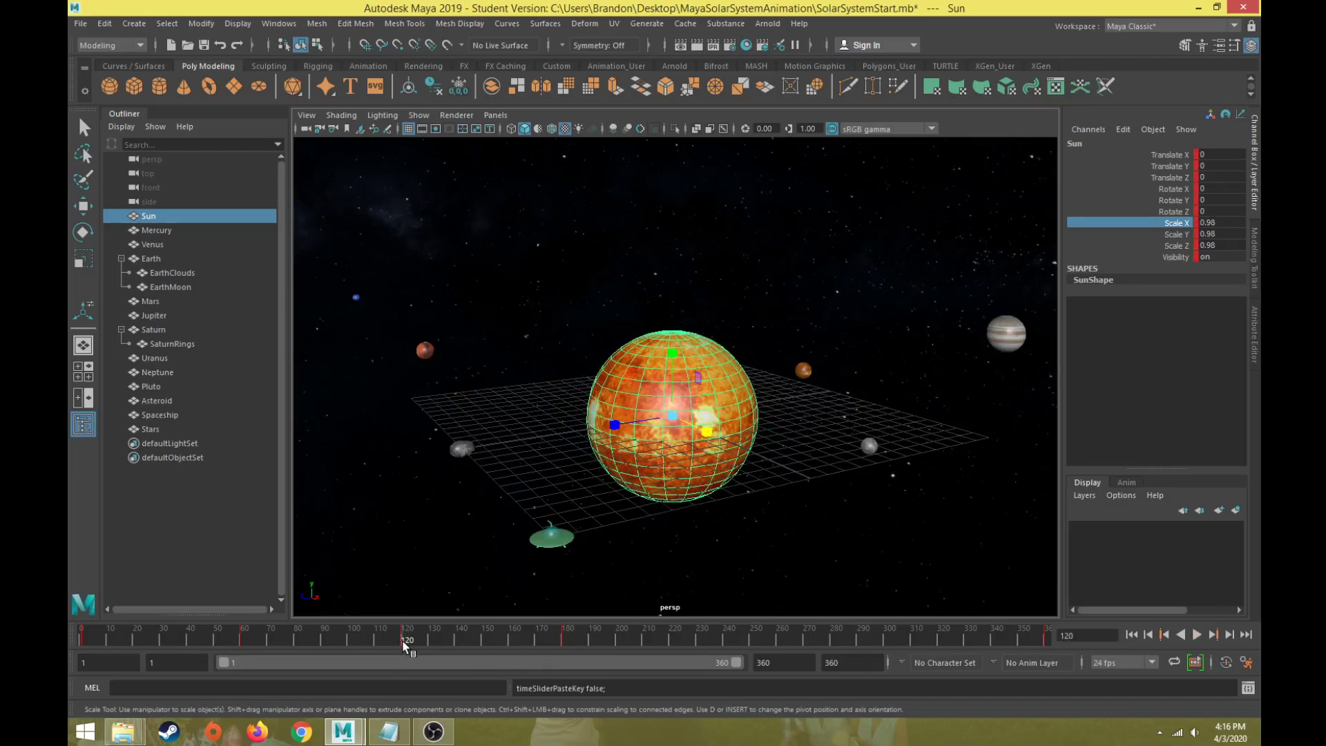
# Paste the frame-120 key (scale 0.98) at frame 240, then preview from frame 180.
pyautogui.rightClick(404, 644)
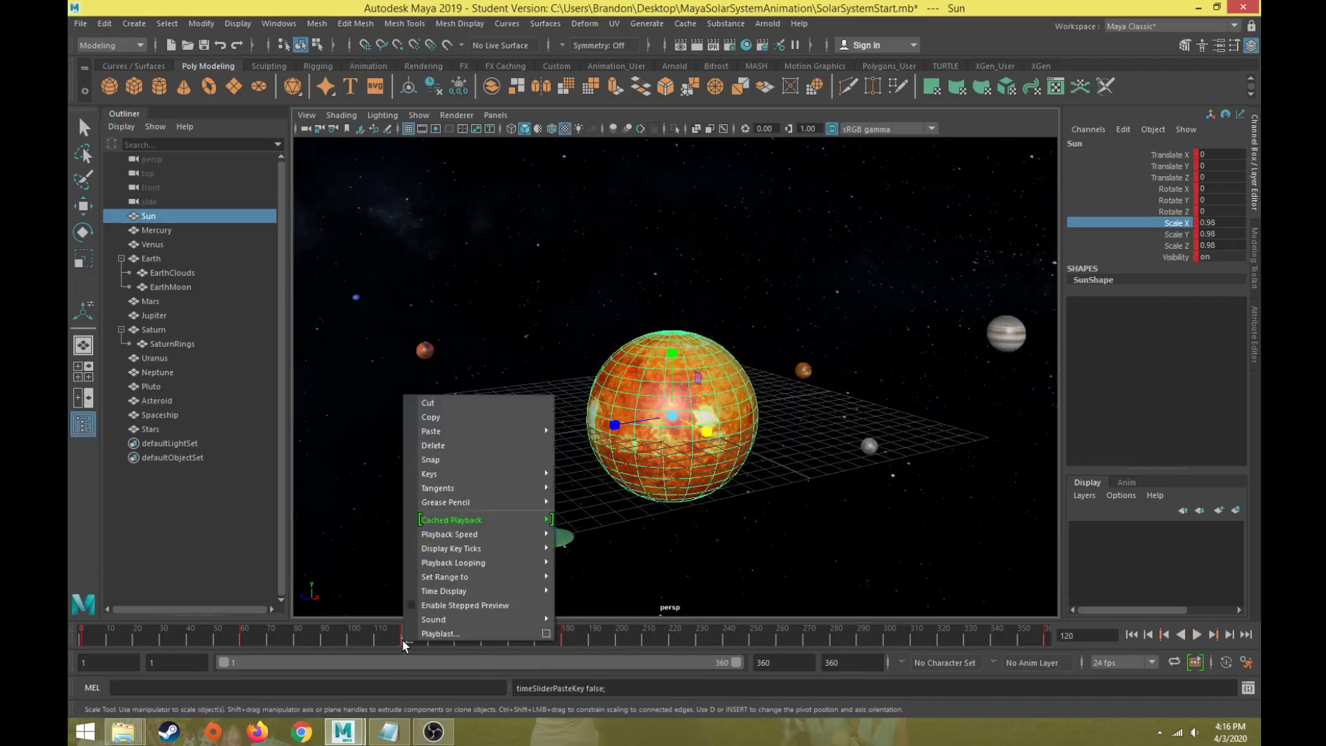
pyautogui.click(473, 420)
pyautogui.click(726, 639)
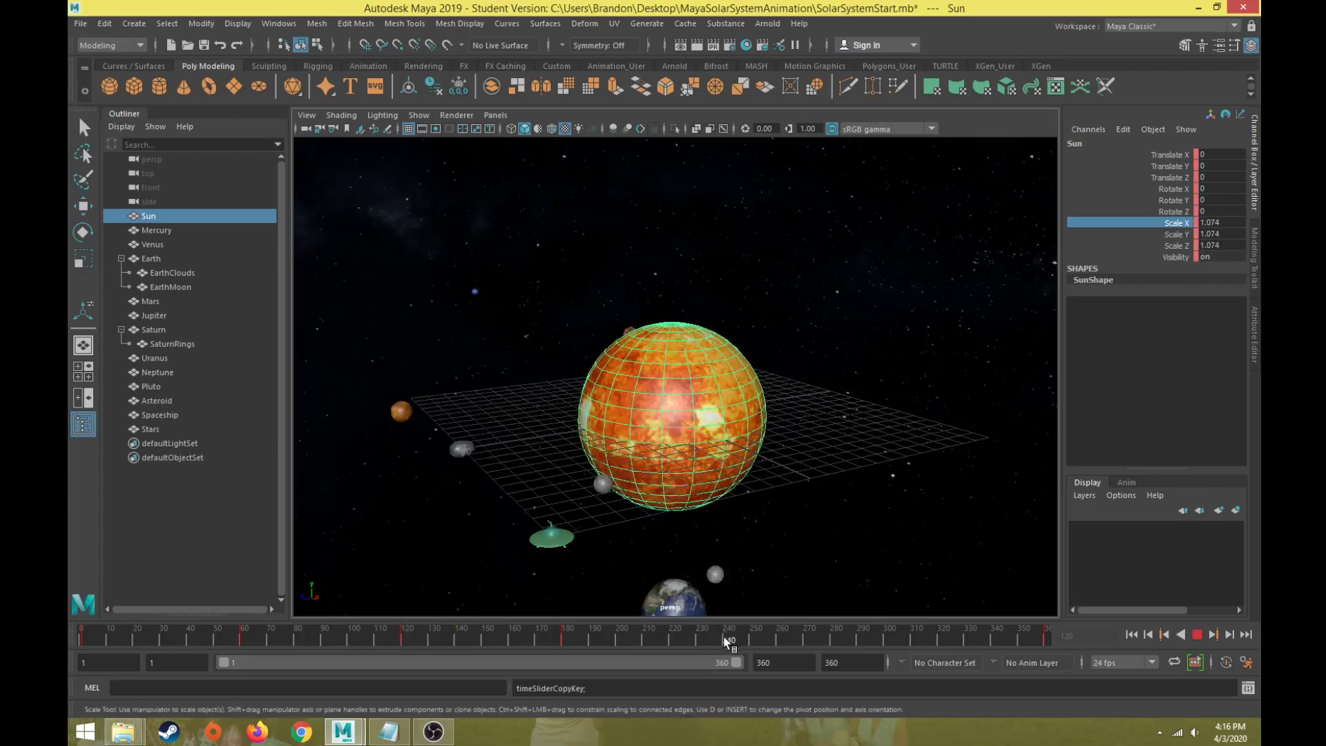
pyautogui.rightClick(722, 641)
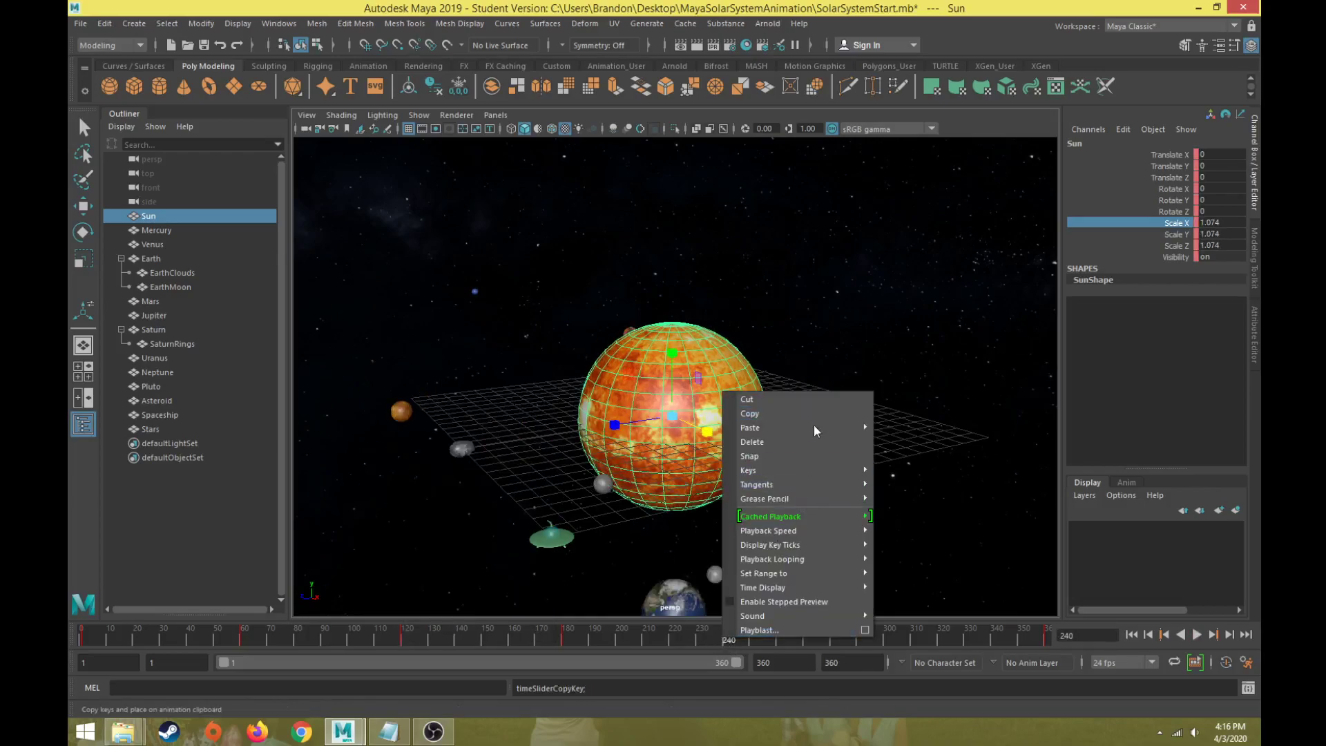
pyautogui.moveTo(801, 427)
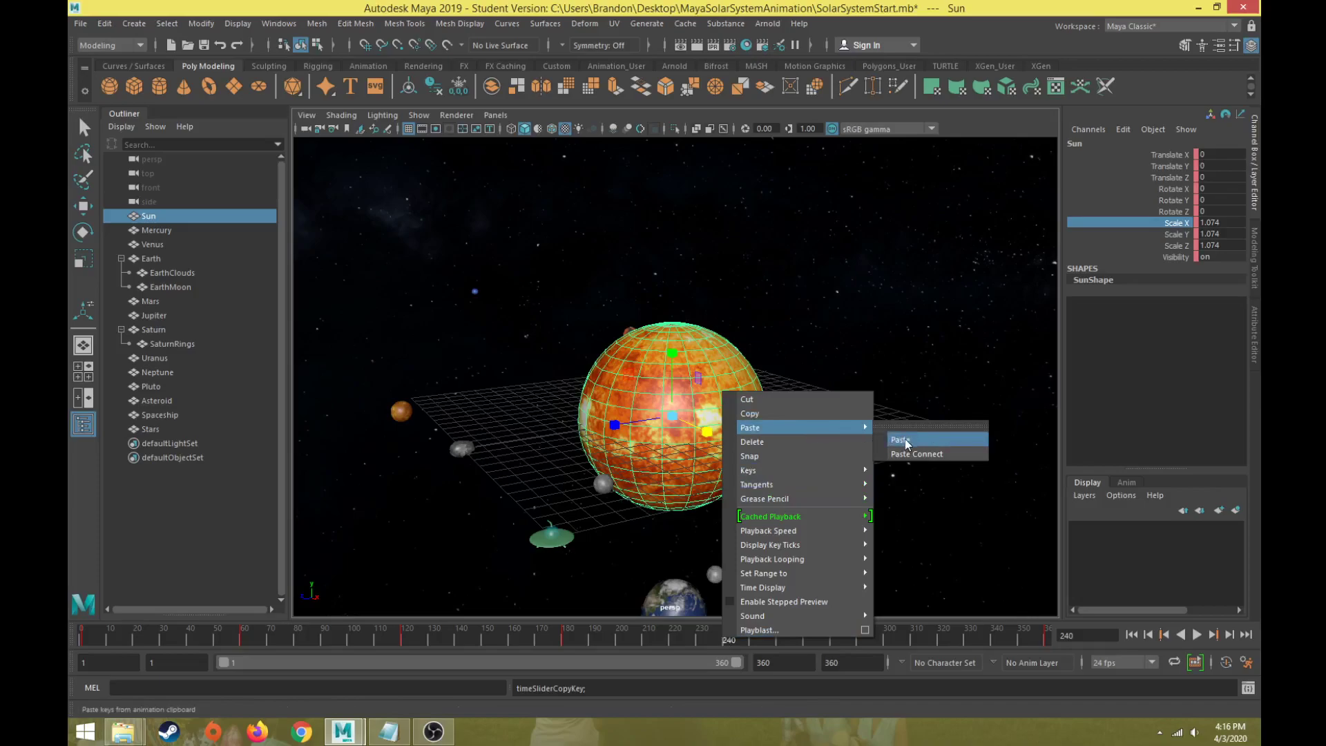
pyautogui.click(907, 444)
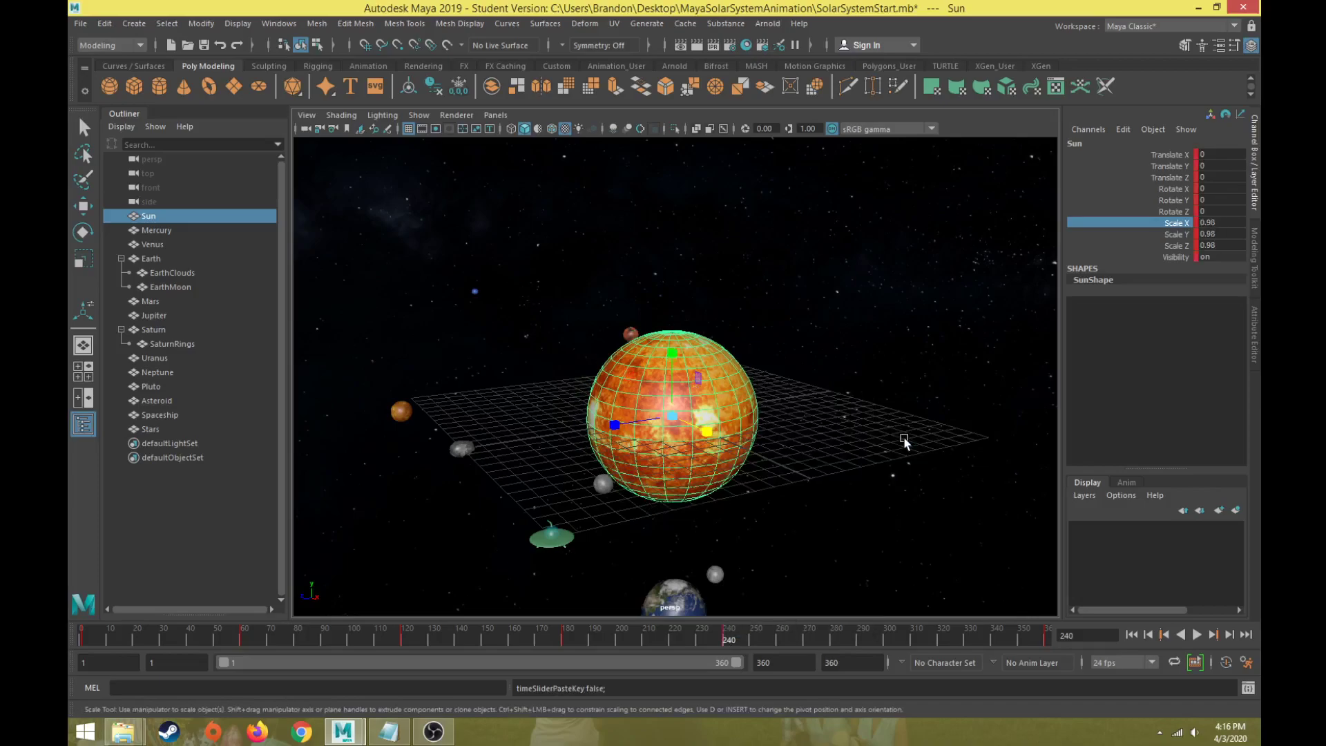
pyautogui.click(565, 635)
pyautogui.hotkey('alt', 'v')
pyautogui.hotkey('alt', 'v')
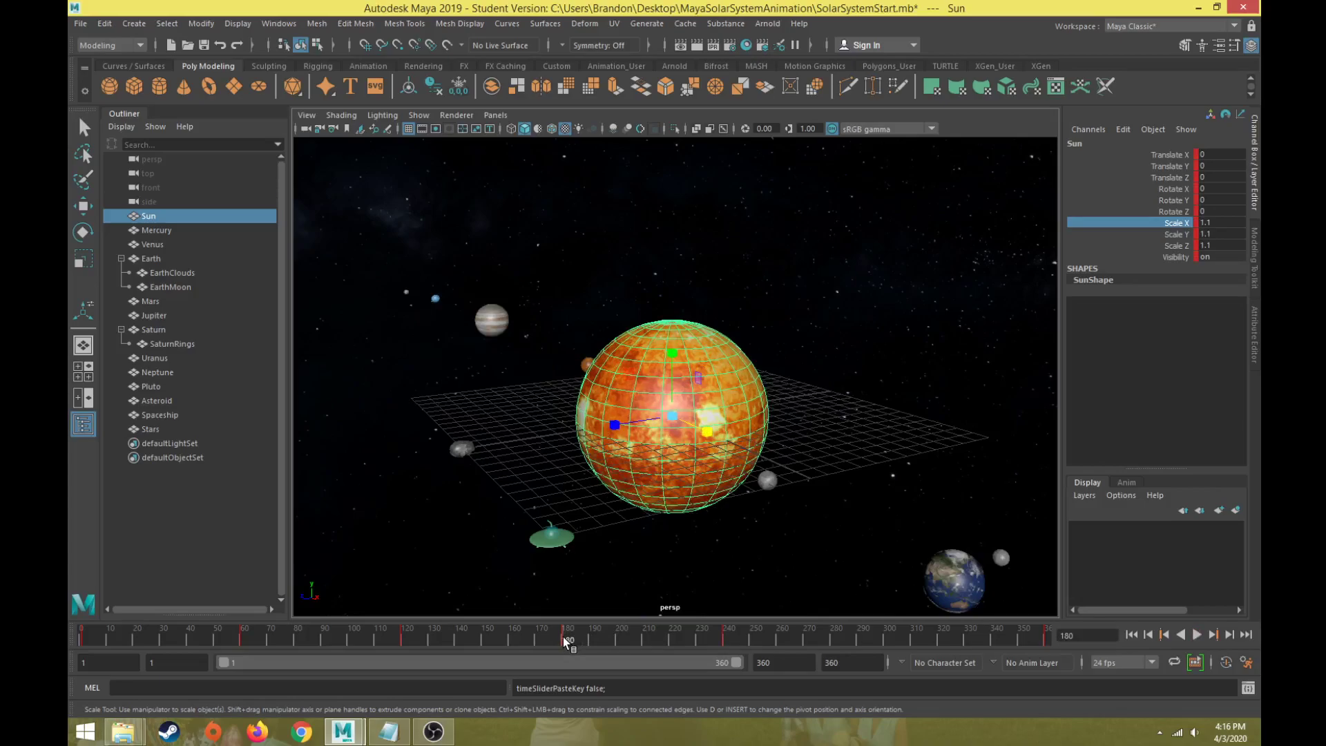
# Copy the Sun's frame-180 key (scale 1.1) and paste it at frame 300.
pyautogui.rightClick(563, 637)
pyautogui.click(651, 412)
pyautogui.moveTo(856, 640); pyautogui.dragTo(884, 641)
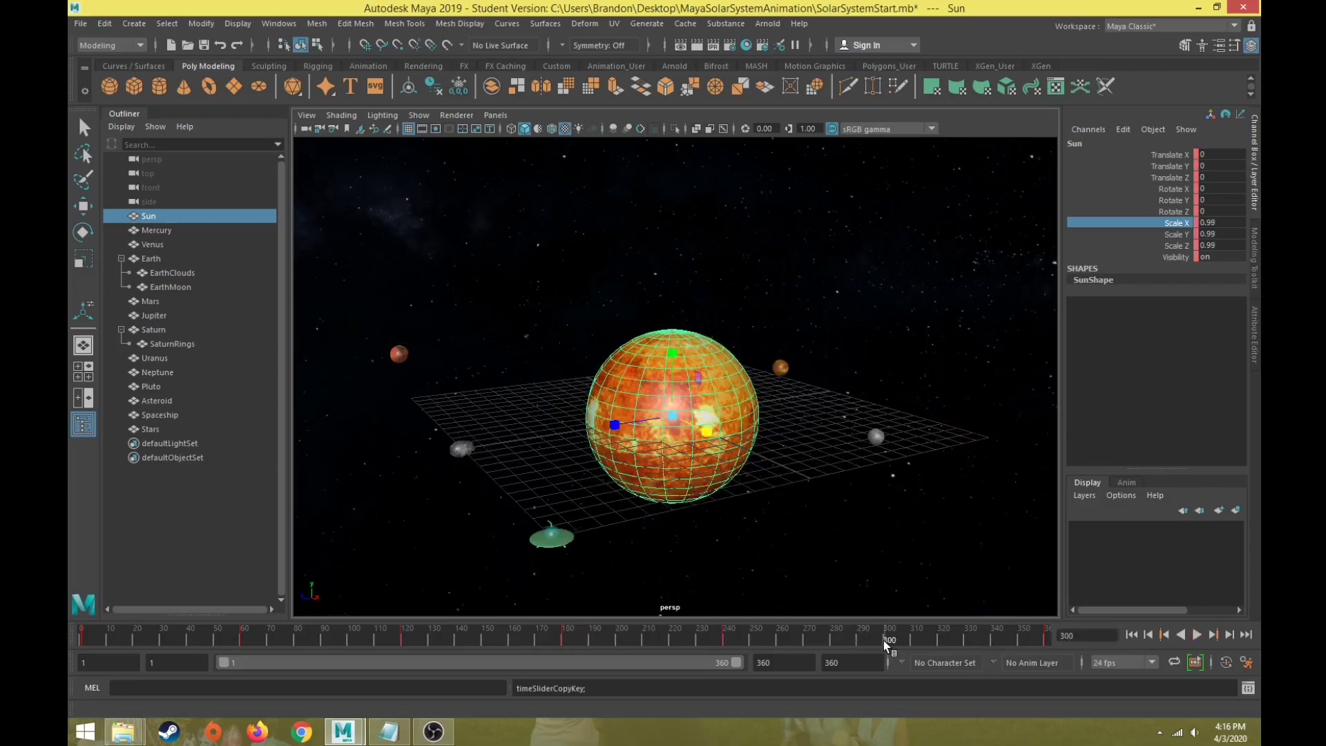
pyautogui.rightClick(884, 641)
pyautogui.moveTo(963, 430)
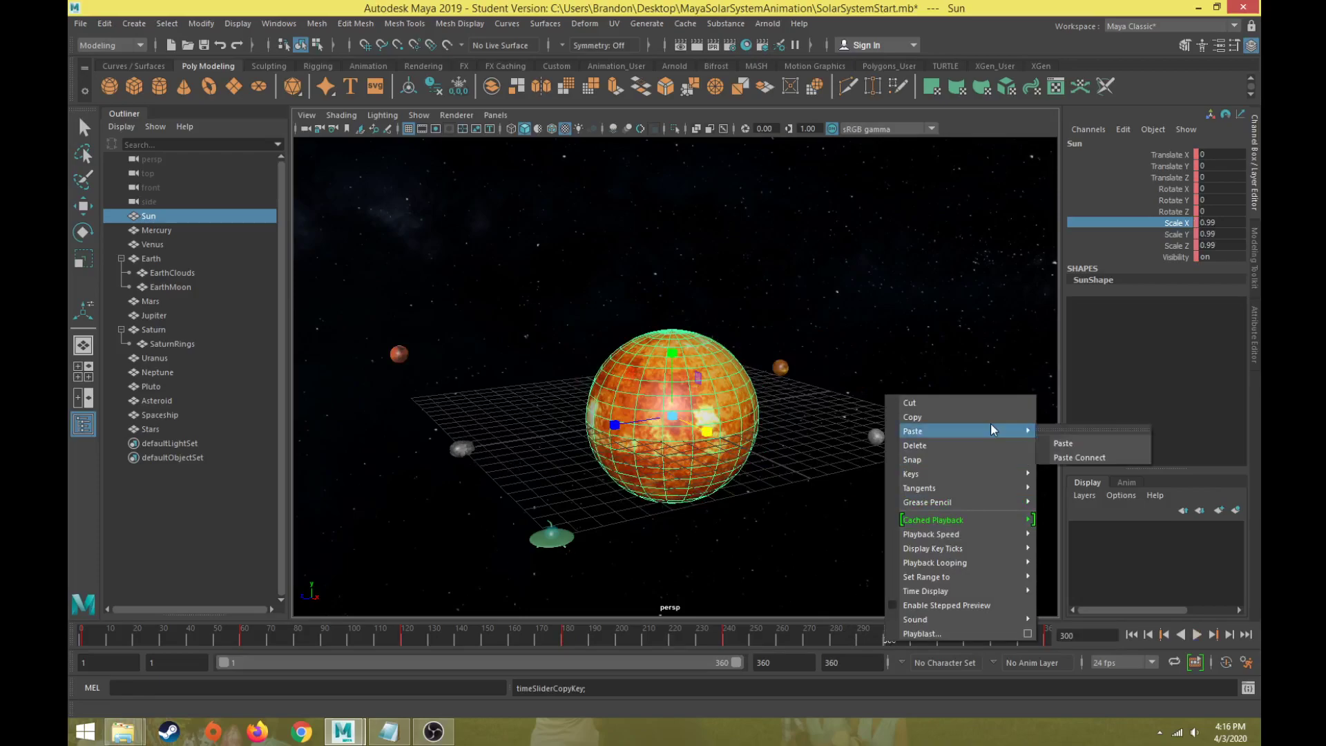
pyautogui.click(1064, 442)
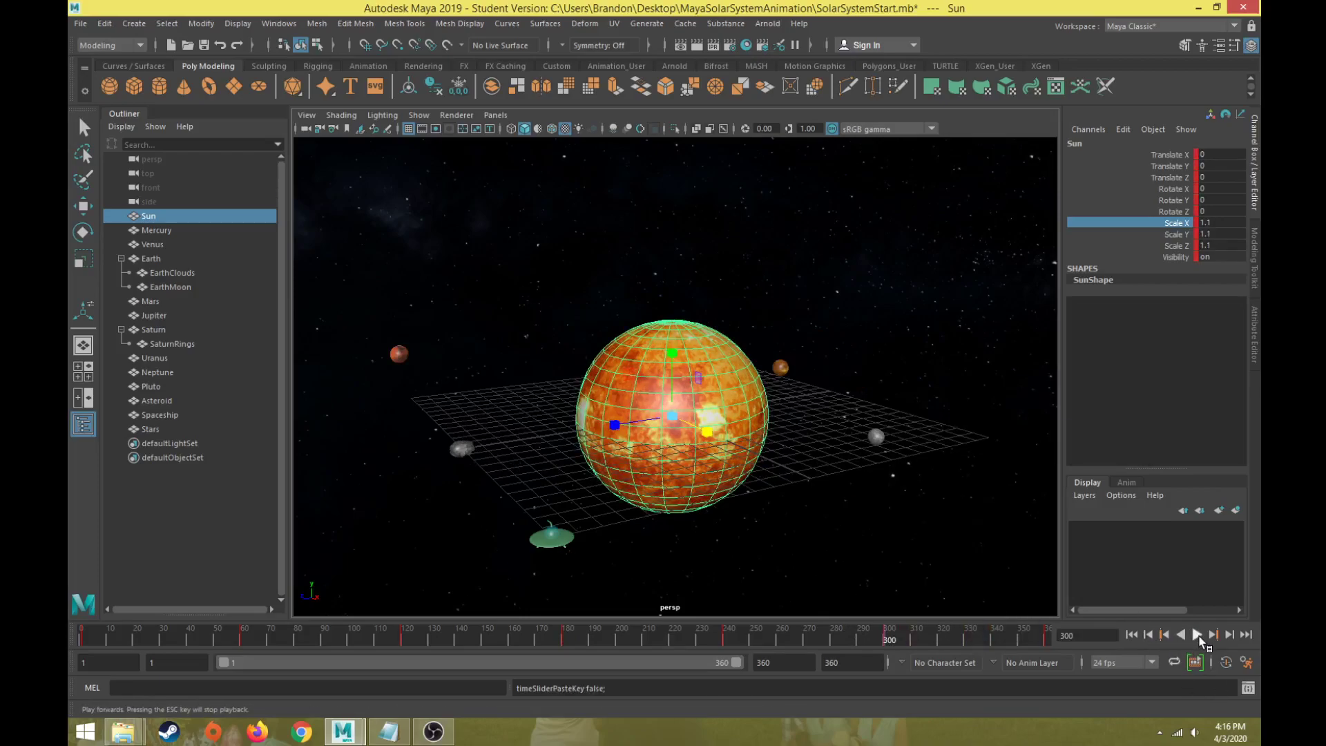
# Play the animation forward to watch the keyed Sun pulse past frame 300.
pyautogui.click(1197, 634)
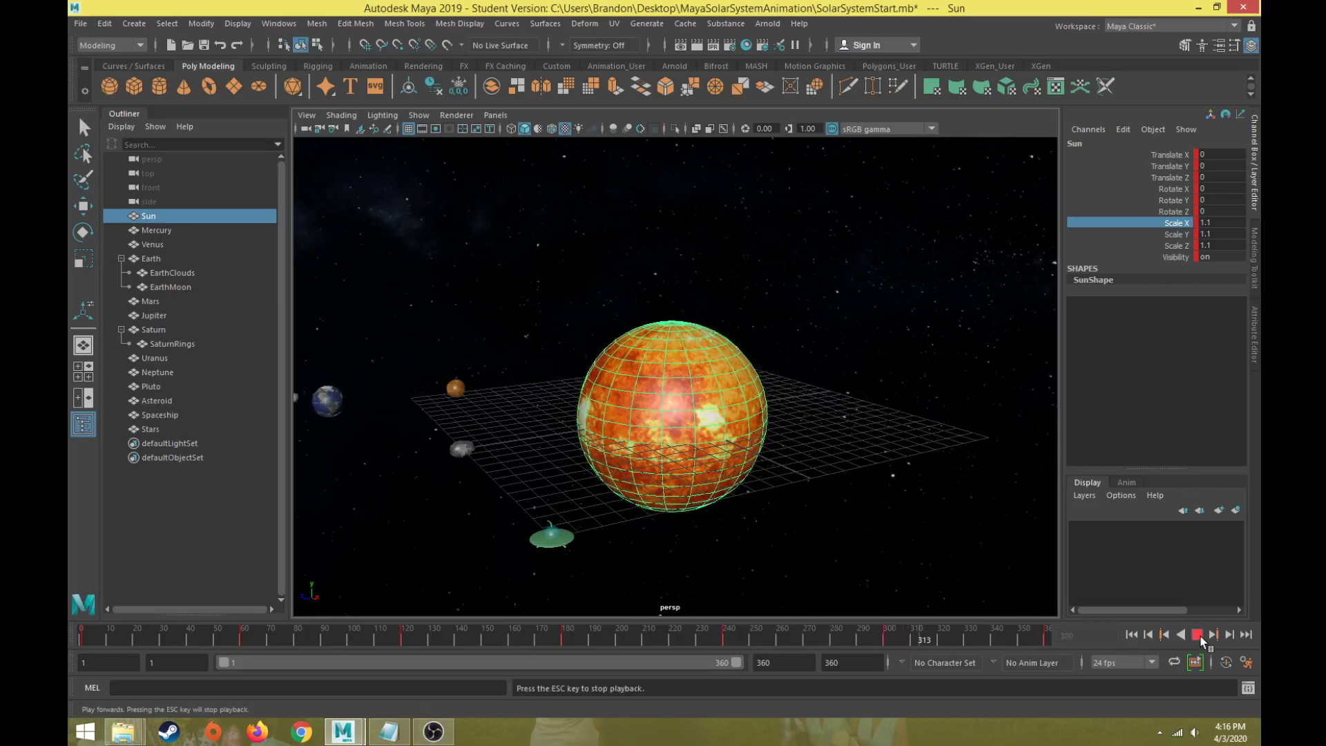